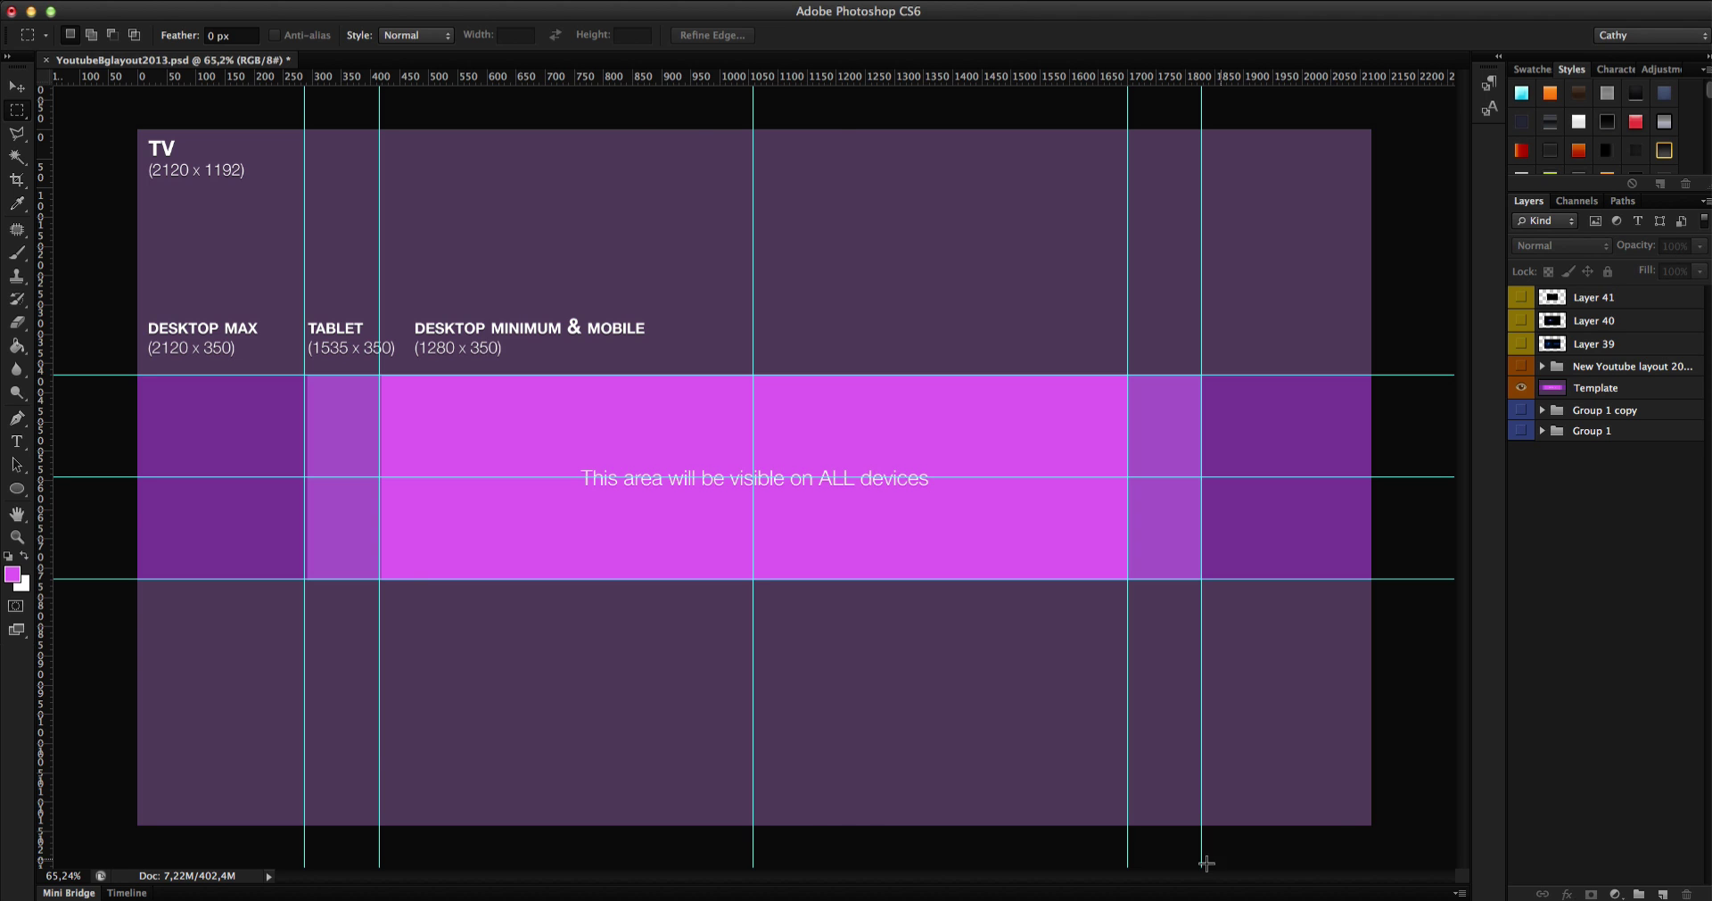
# - Switch to Chrome to view the EPIC MEAL TIME channel banner on YouTube
pyautogui.click(1035, 895)
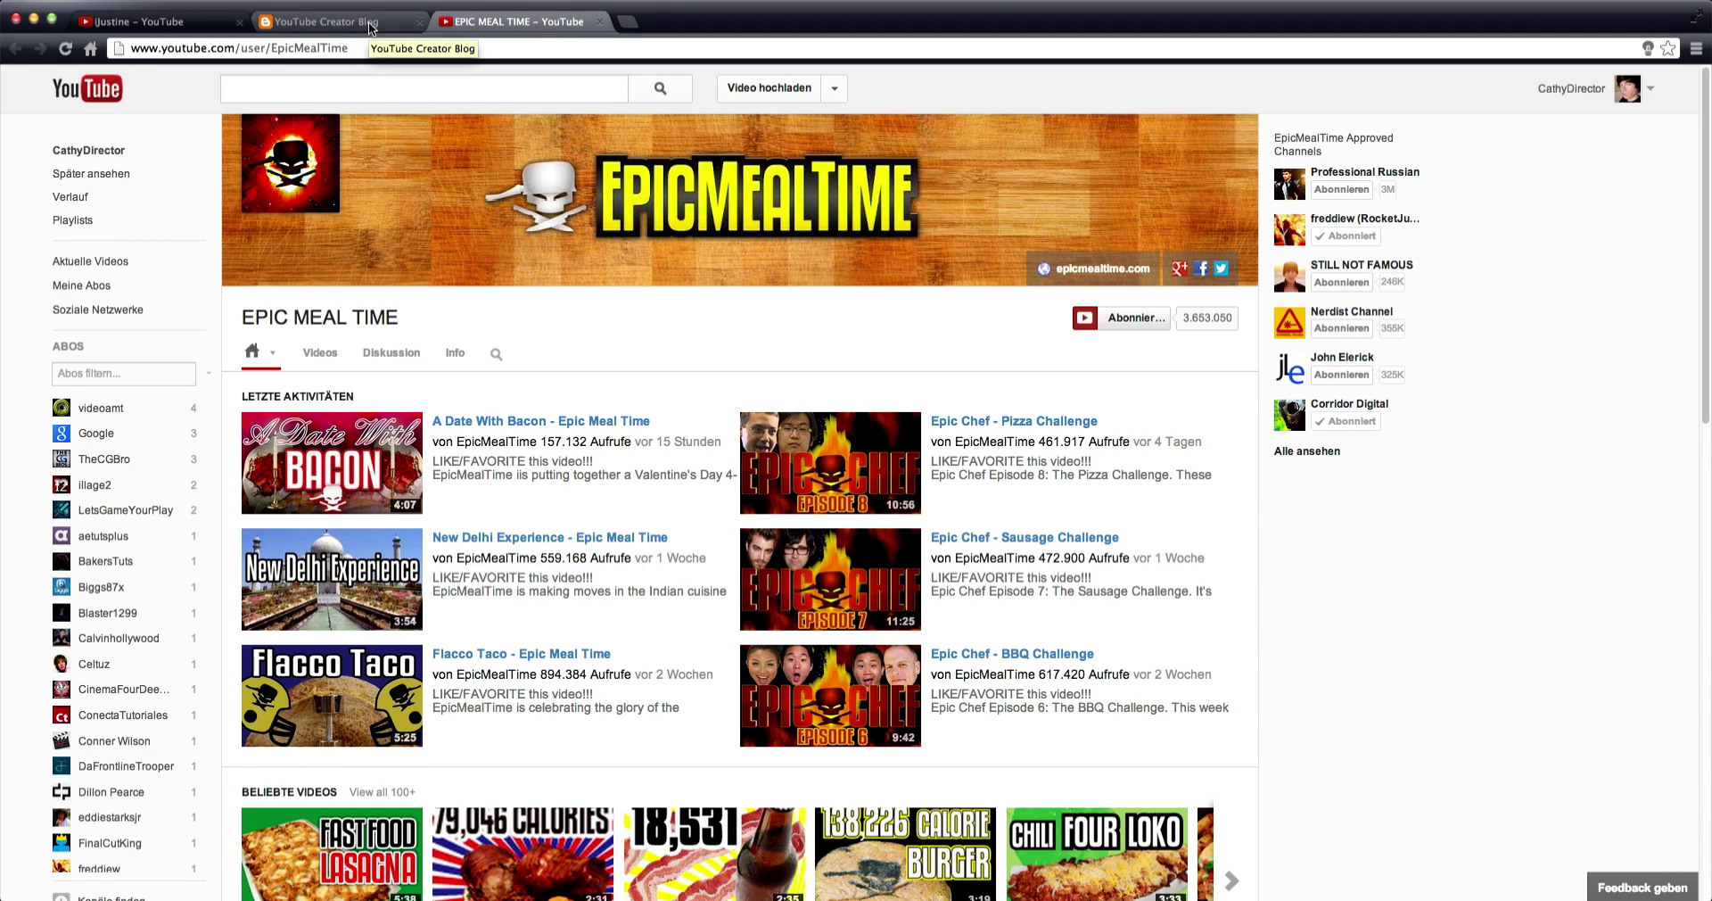
# - Open the YouTube Creator Blog post about the new channel design
pyautogui.click(327, 28)
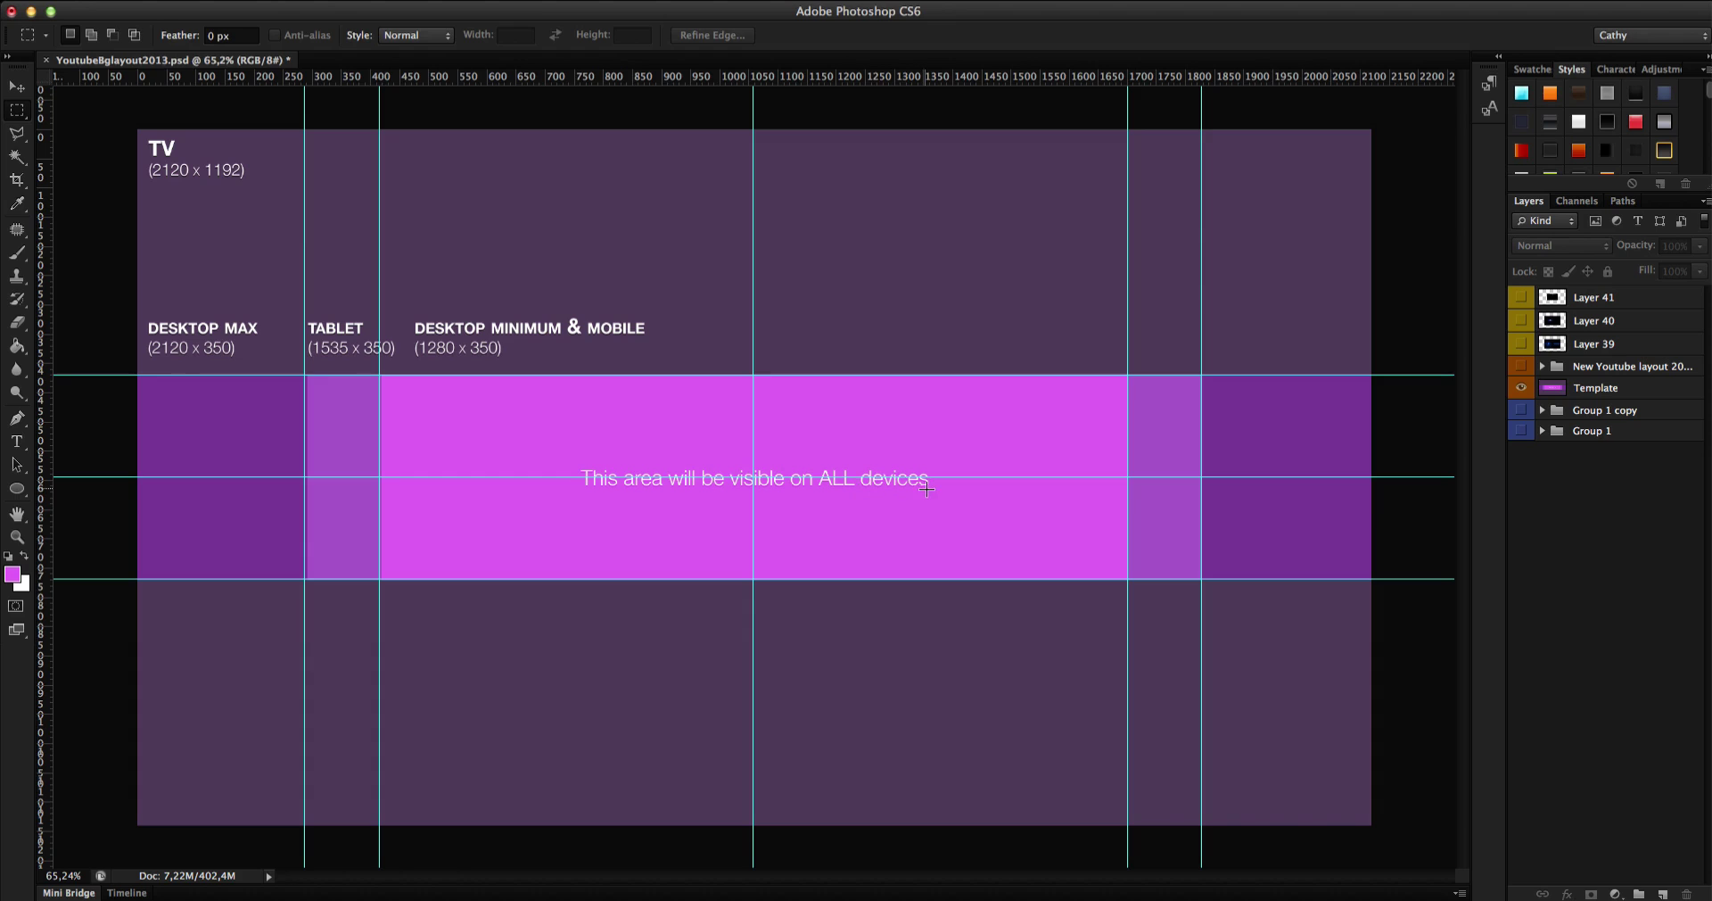
pyautogui.click(1115, 887)
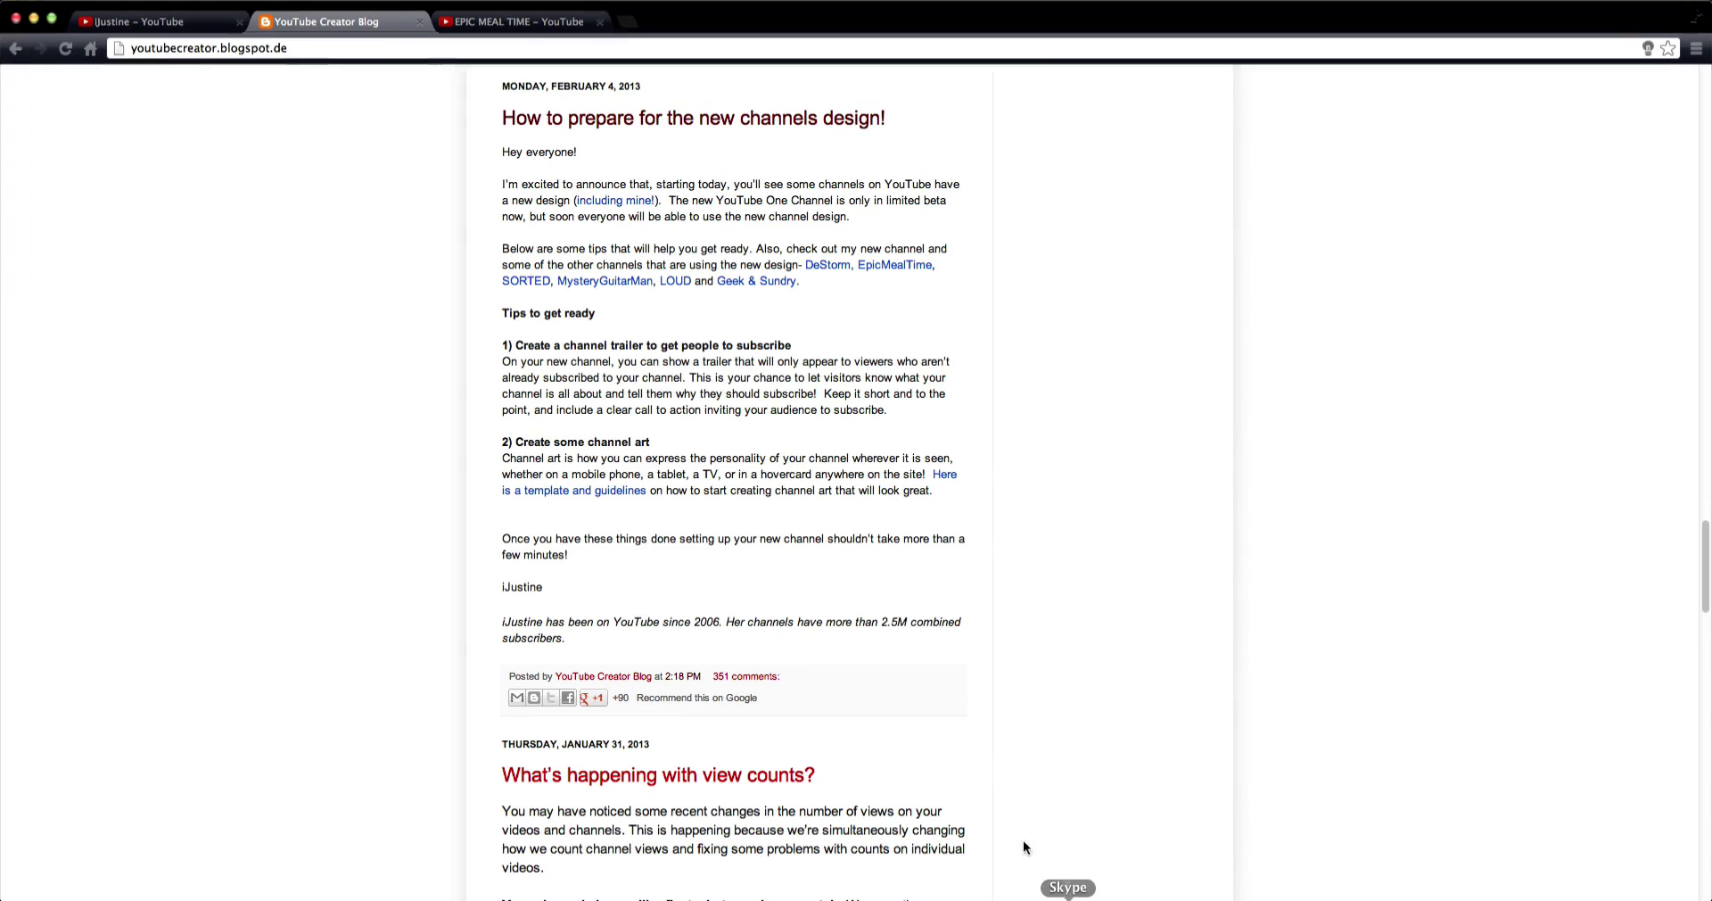
pyautogui.click(519, 22)
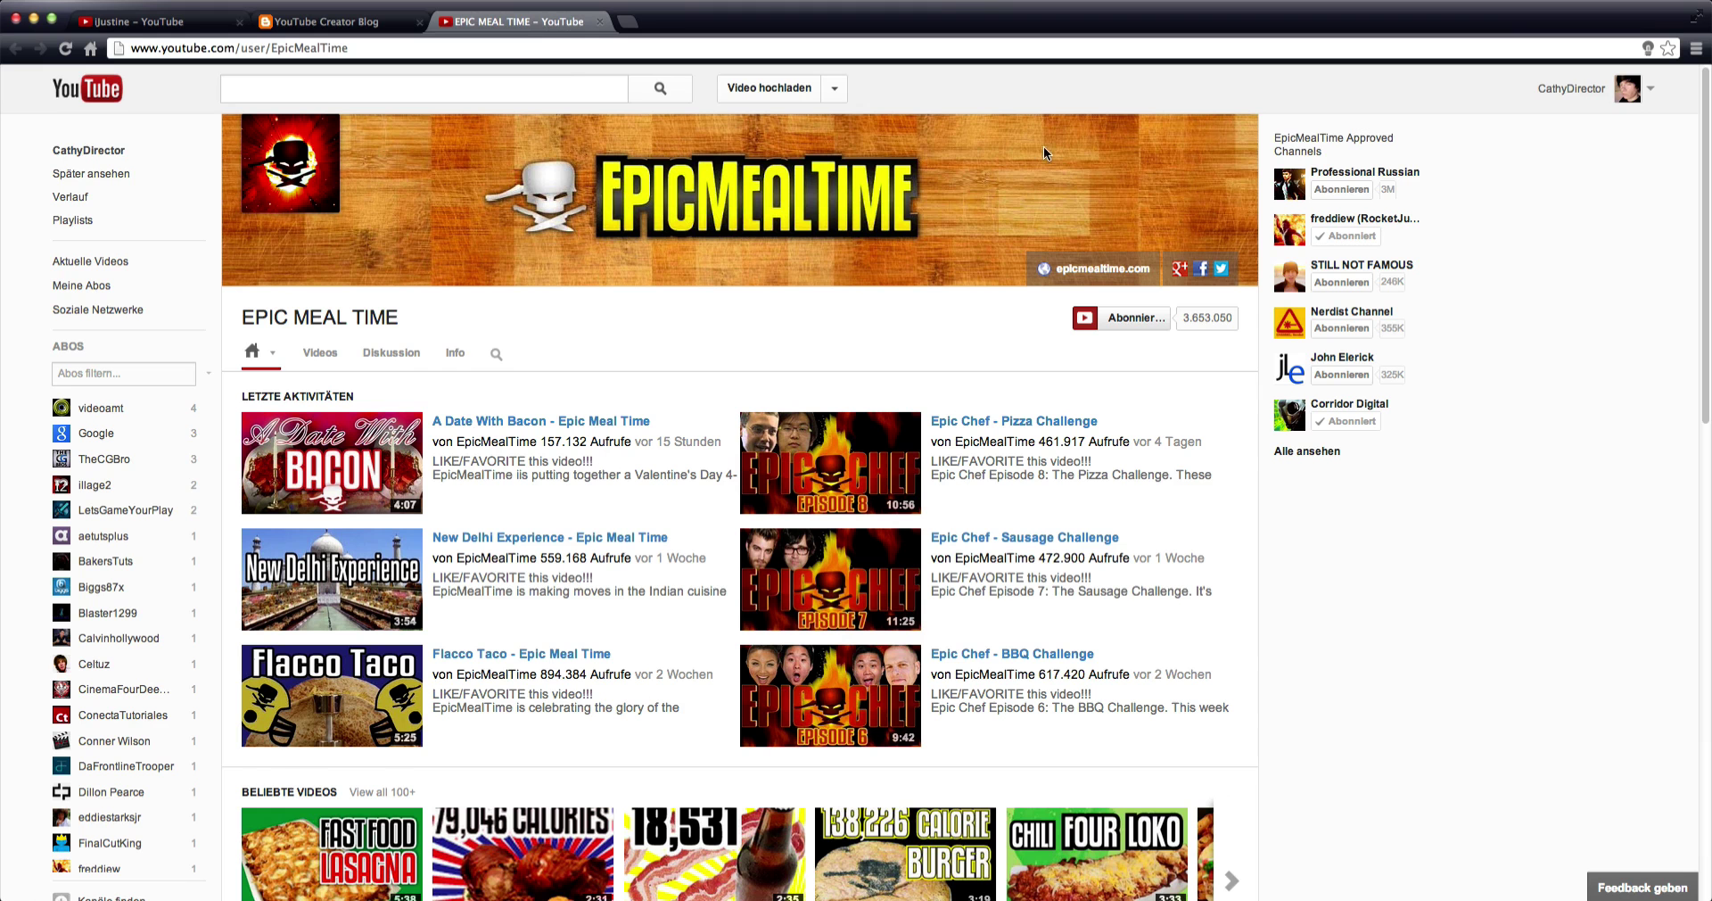
pyautogui.click(152, 22)
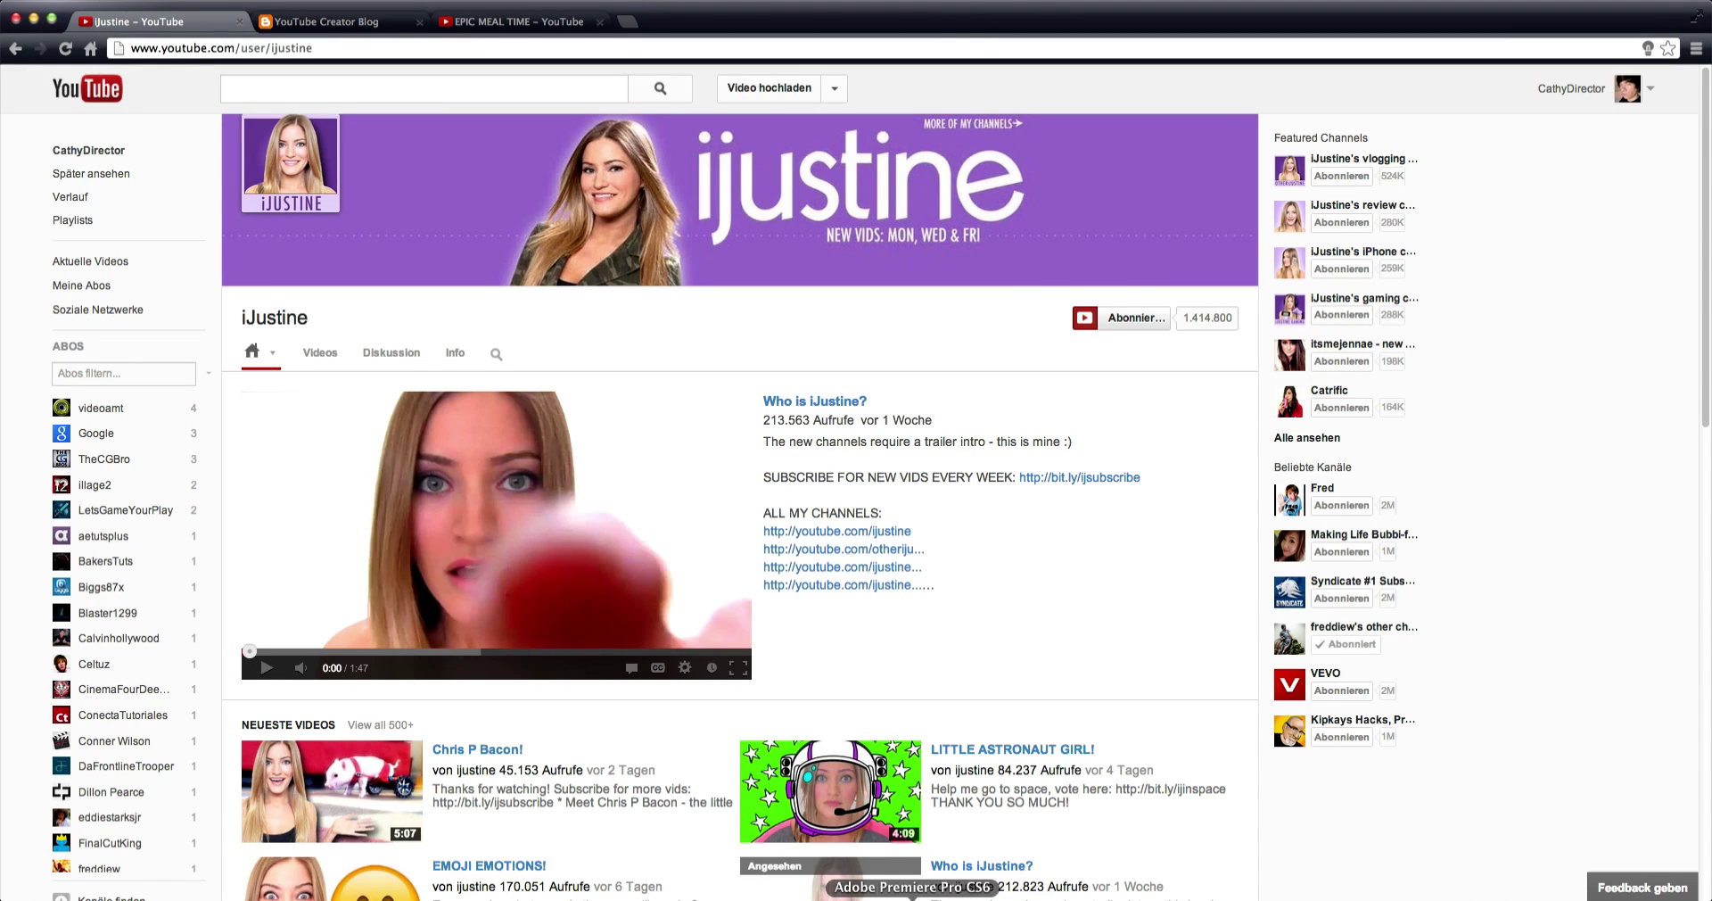
pyautogui.click(883, 895)
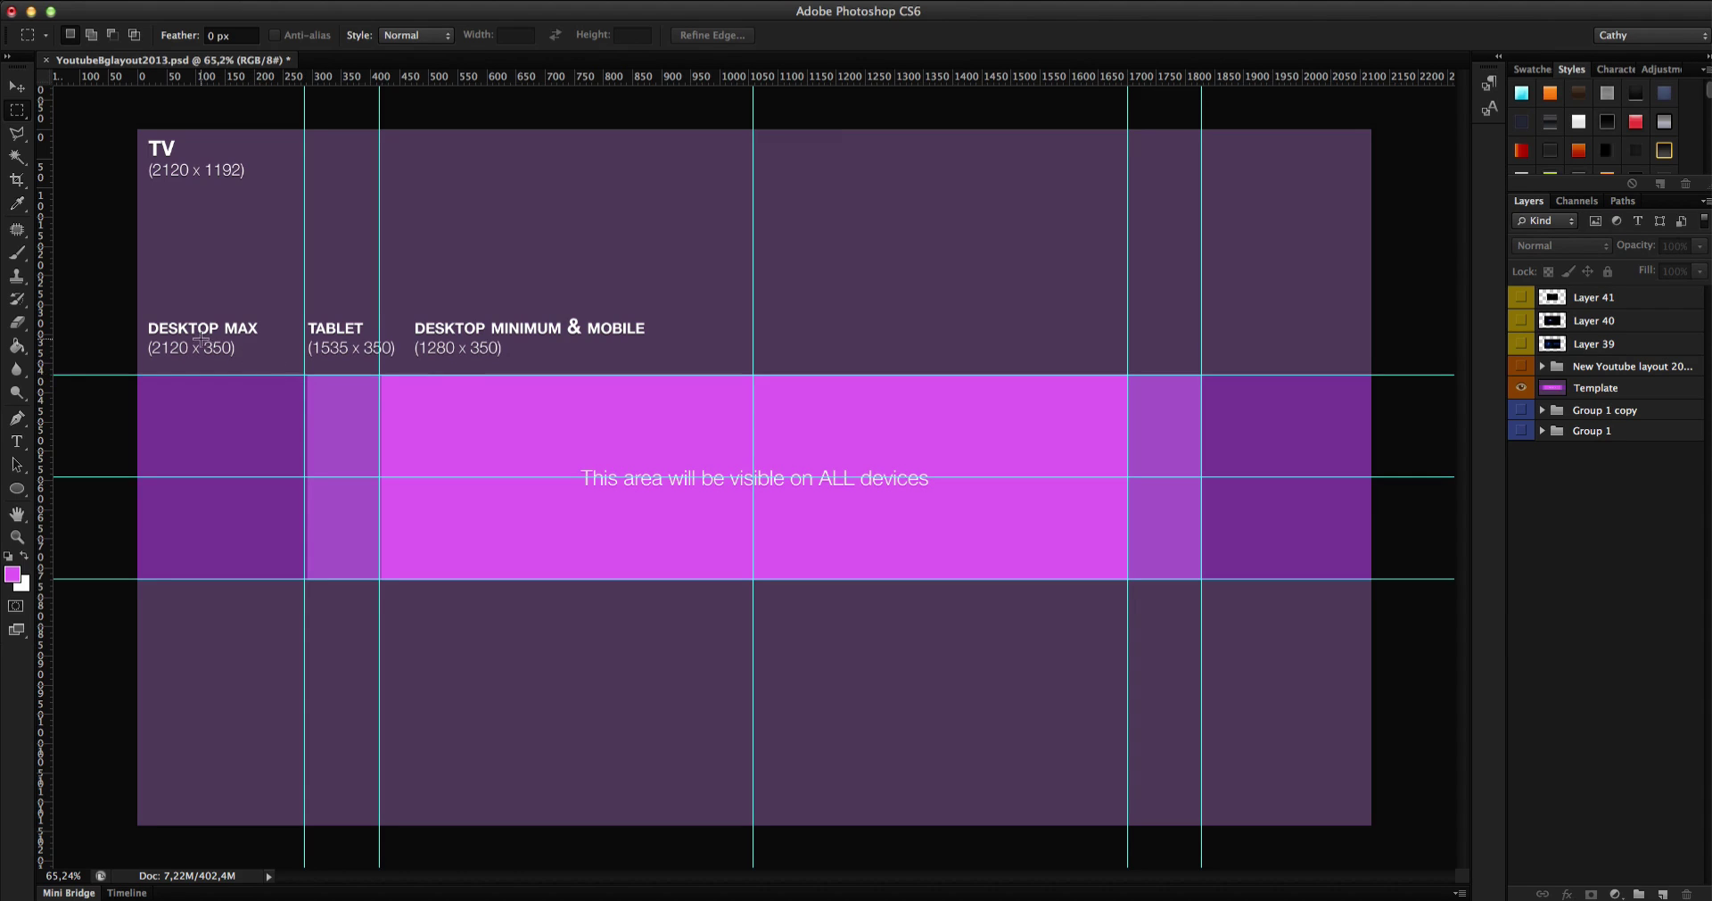
pyautogui.moveTo(150, 344); pyautogui.dragTo(170, 346)
pyautogui.moveTo(176, 402); pyautogui.dragTo(350, 555)
pyautogui.moveTo(1294, 439); pyautogui.dragTo(1175, 549)
pyautogui.moveTo(1344, 411); pyautogui.dragTo(272, 513)
pyautogui.click(1035, 673)
pyautogui.moveTo(160, 142); pyautogui.dragTo(1352, 824)
pyautogui.click(1435, 412)
pyautogui.click(1521, 367)
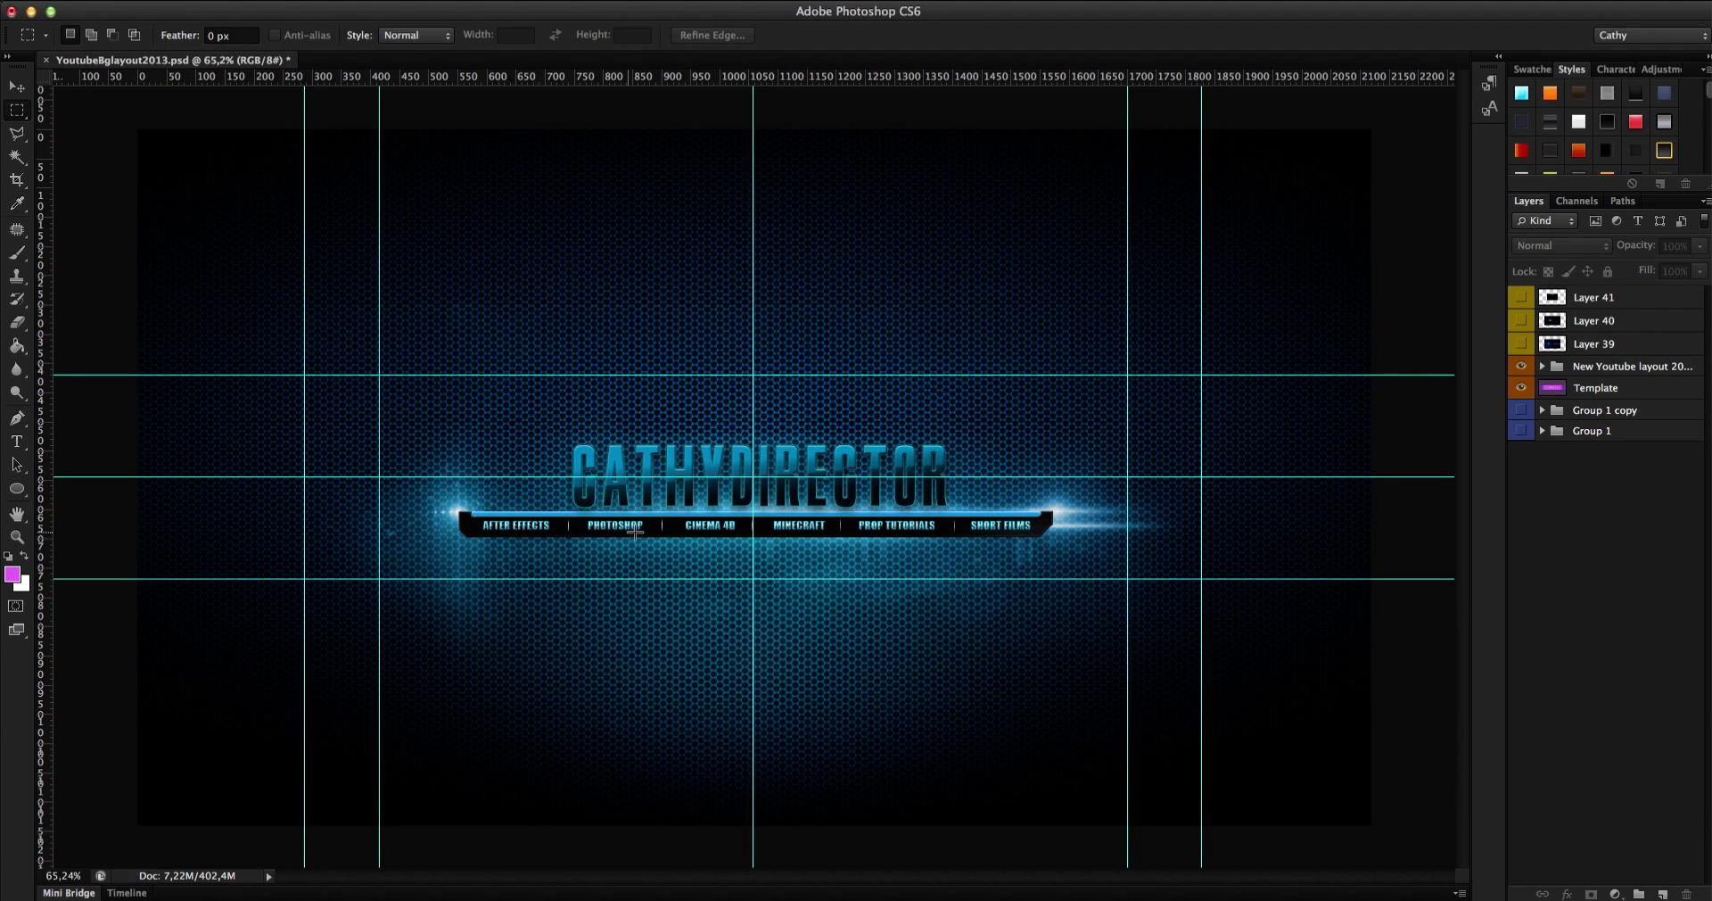
pyautogui.scroll(-2, 804, 541)
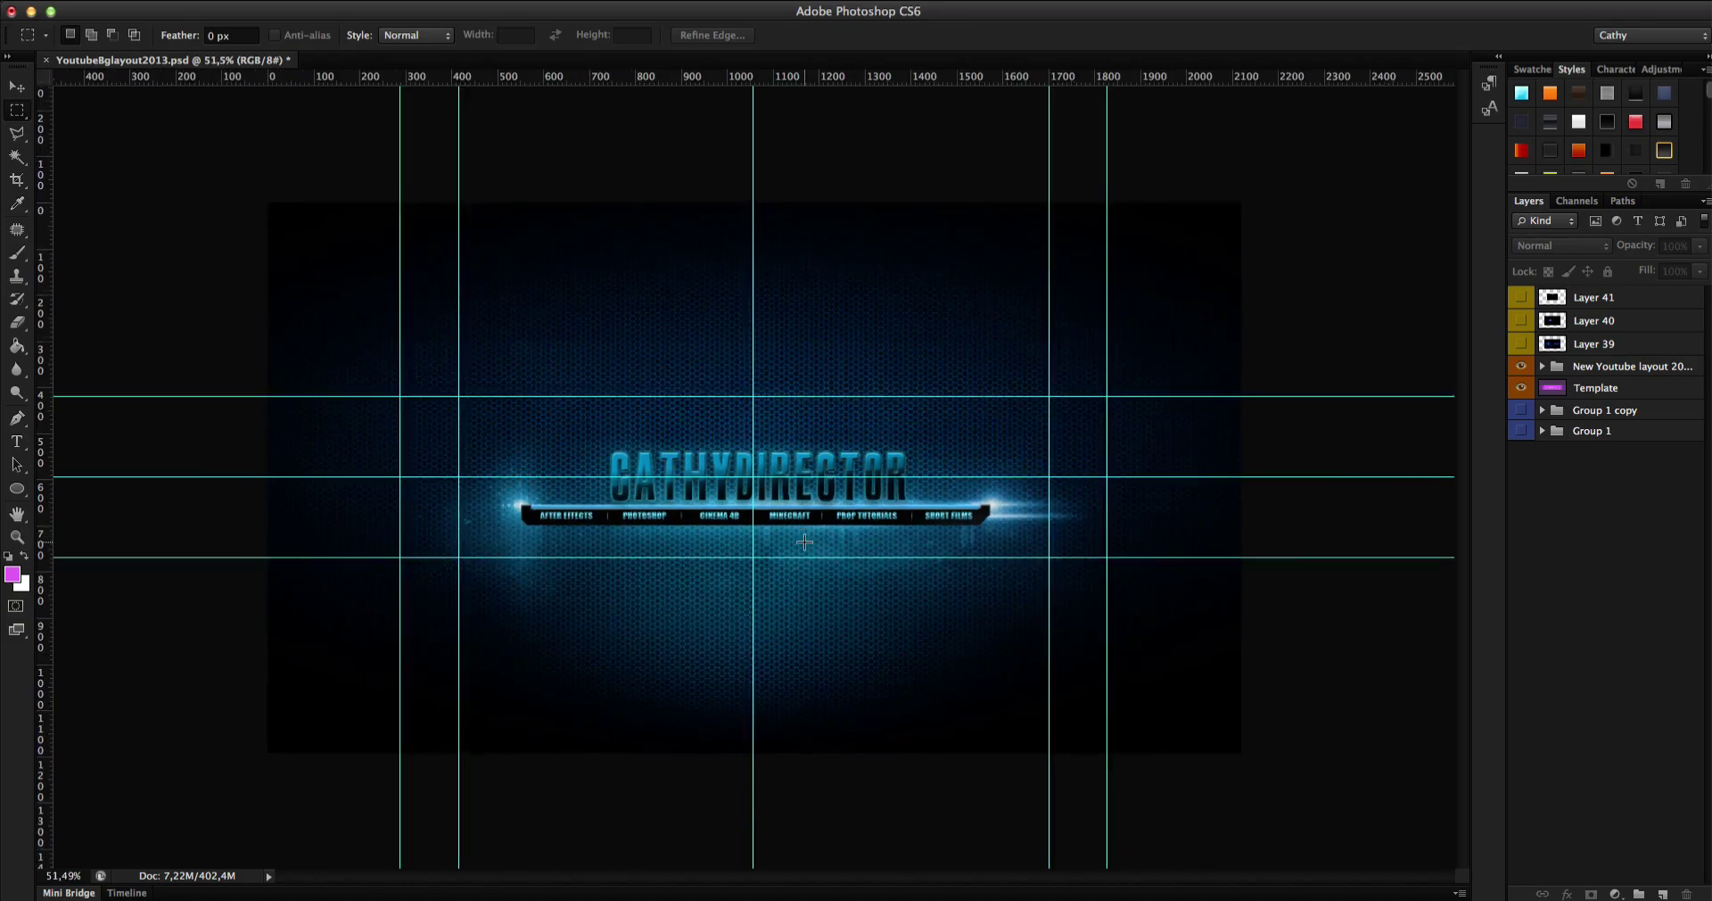
pyautogui.scroll(6, 758, 527)
pyautogui.scroll(-5, 527, 498)
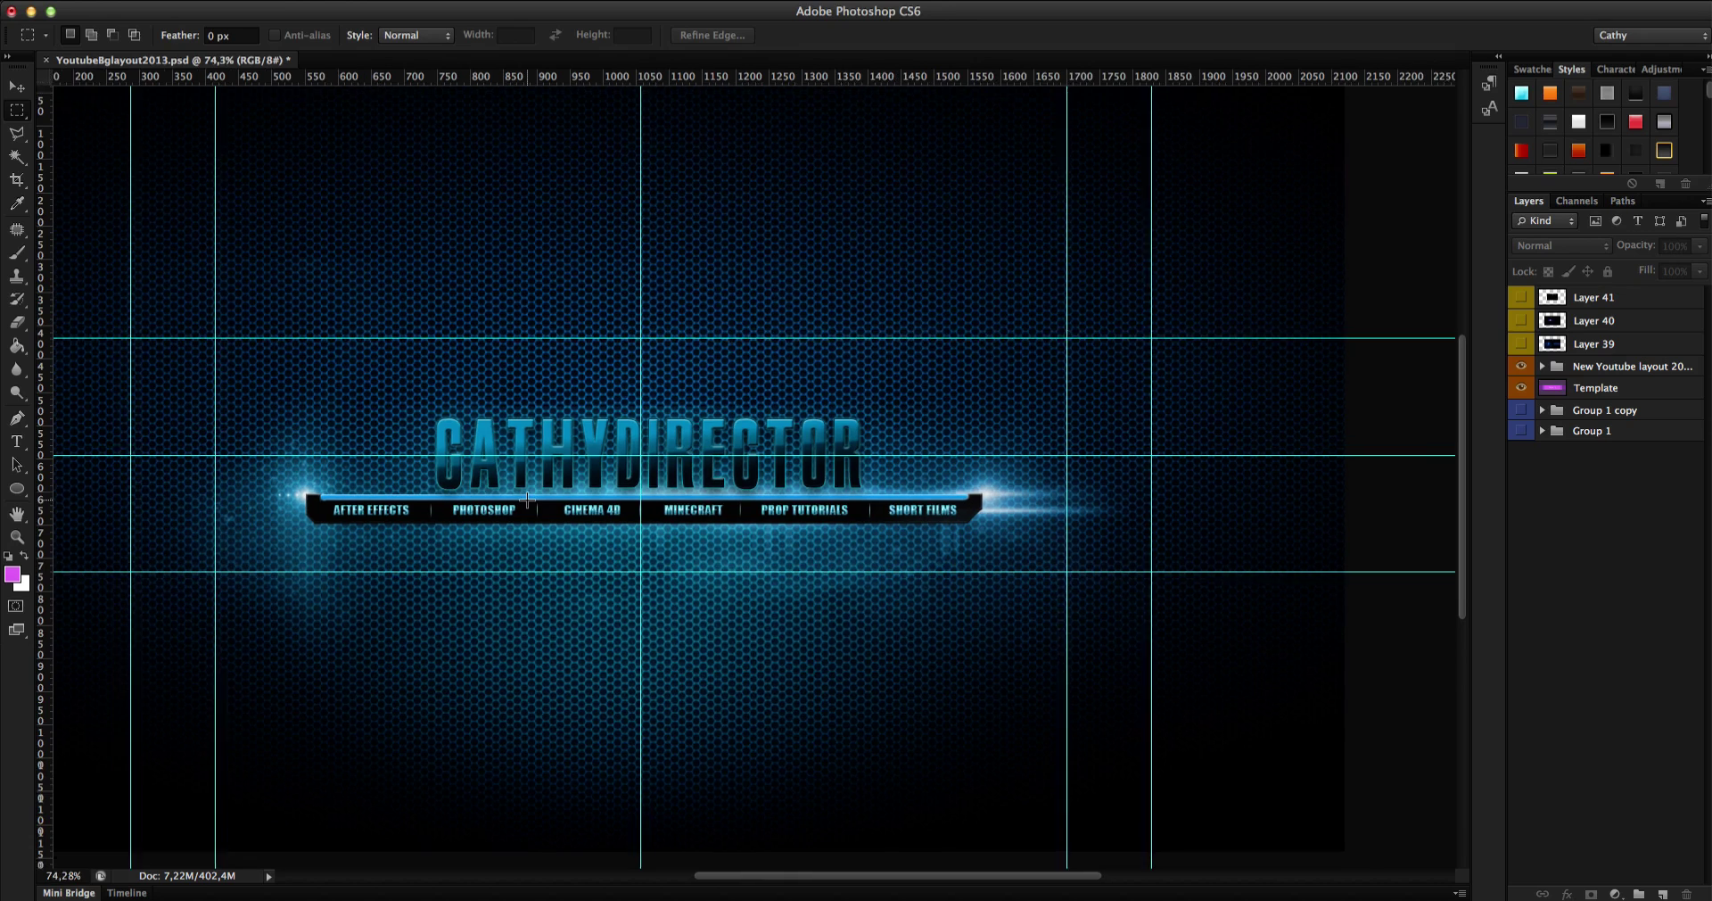
pyautogui.scroll(-1, 527, 498)
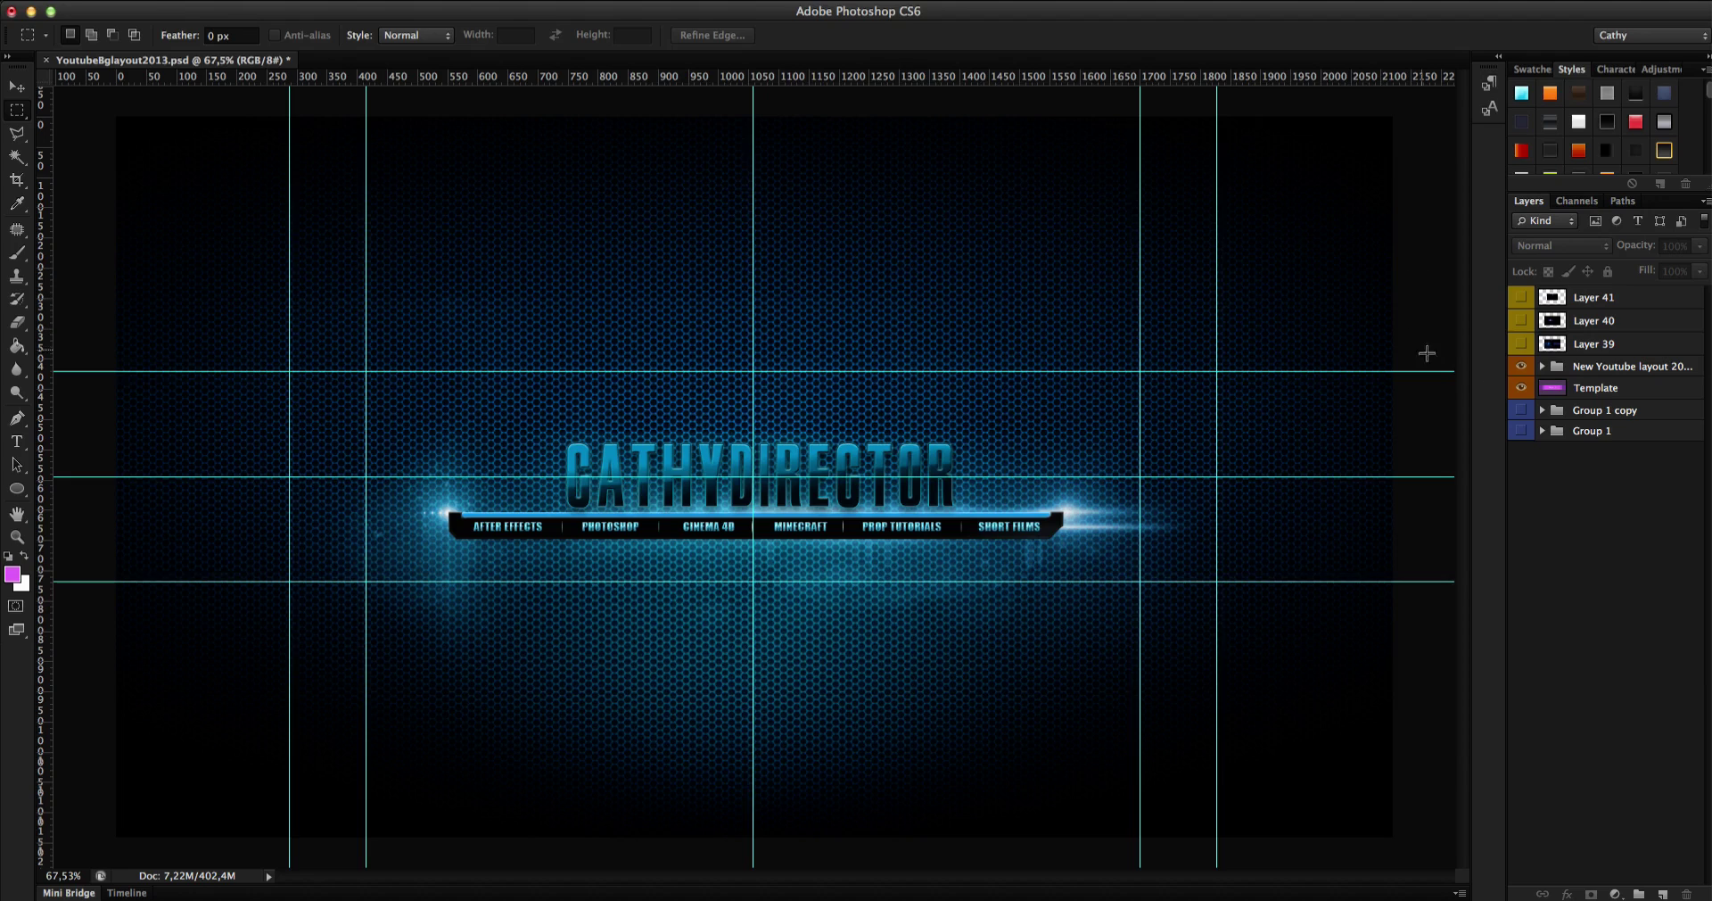
# - Hide the finished banner, add a new Layer 42 and fill it with solid black
pyautogui.click(1522, 367)
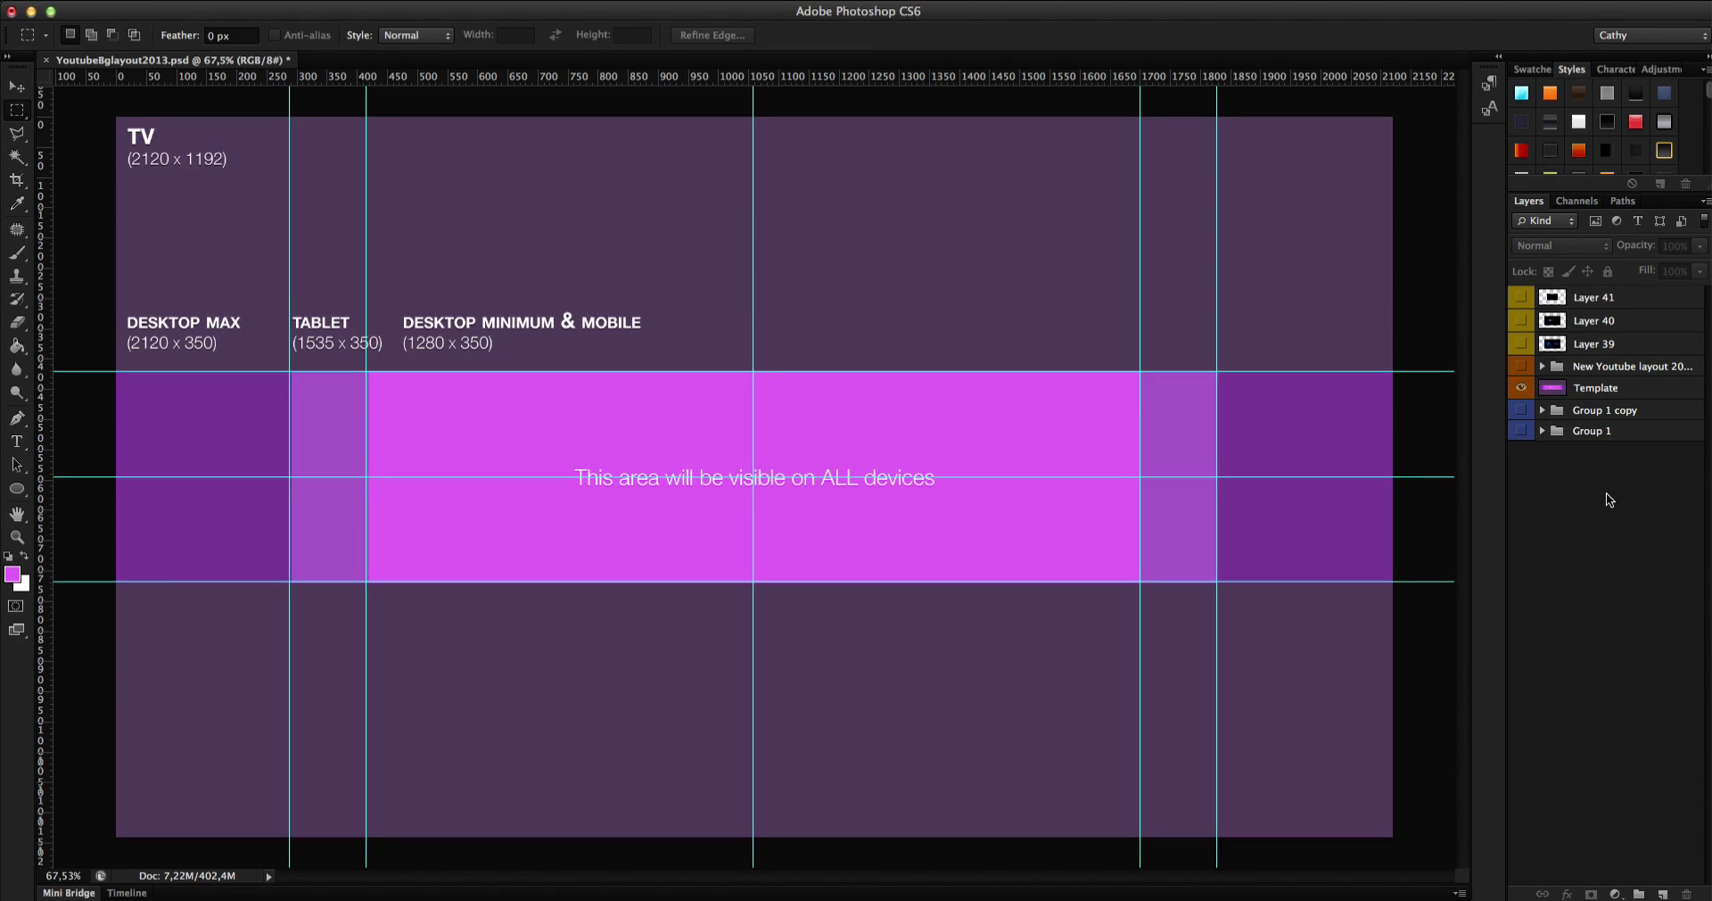
pyautogui.click(1663, 894)
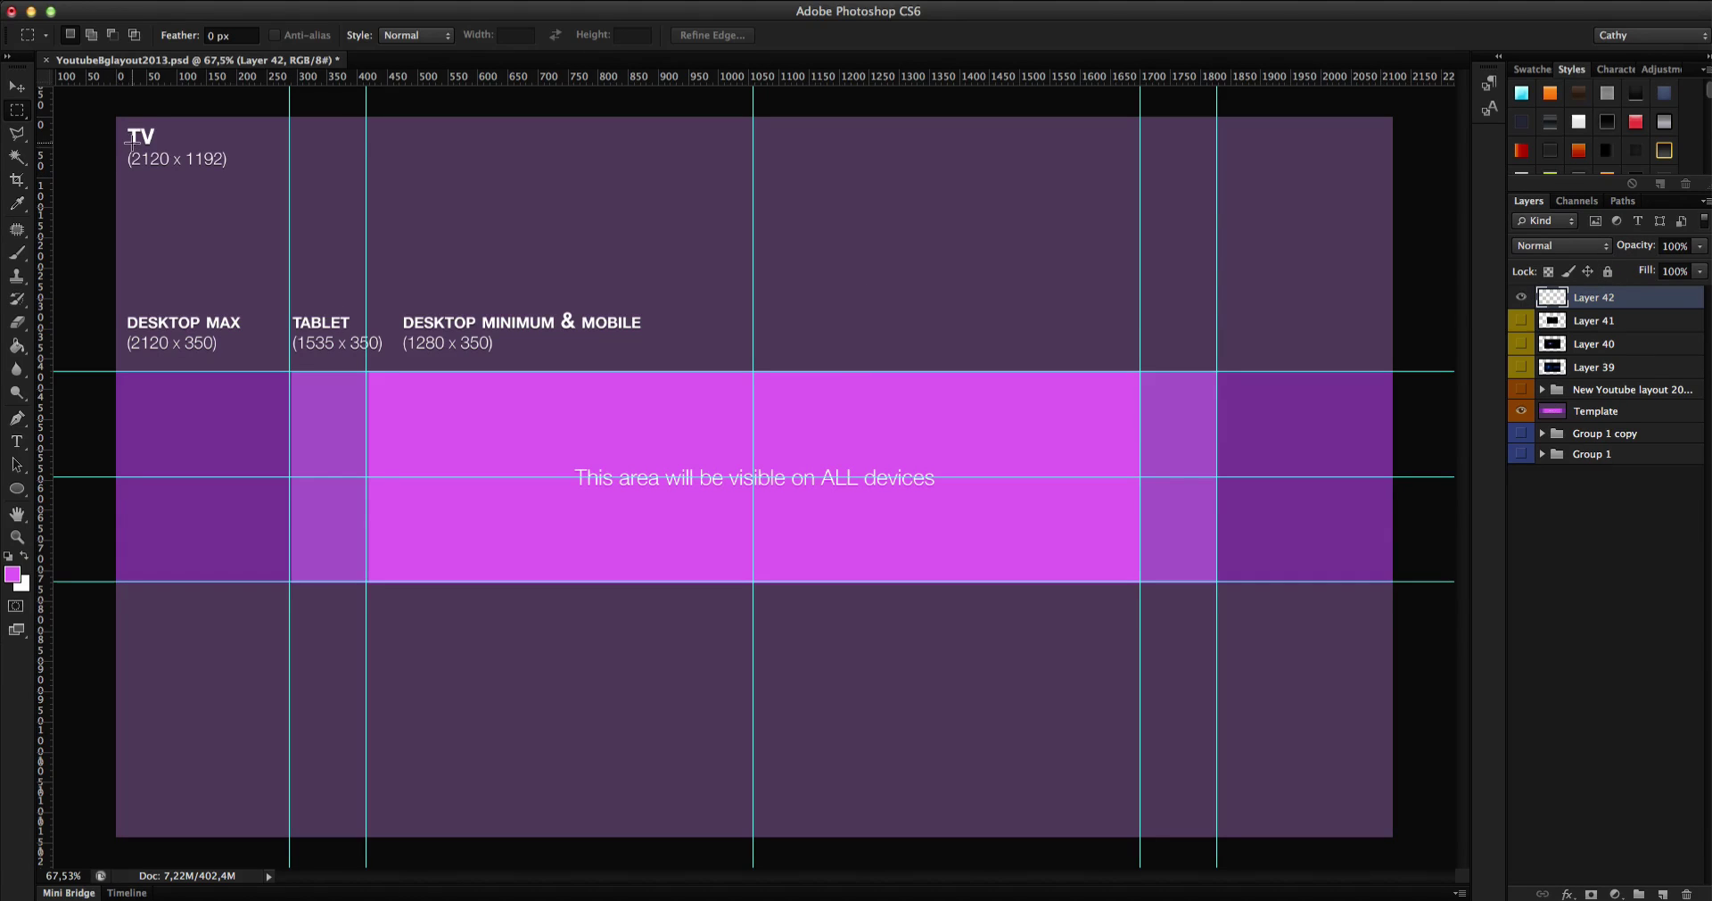
pyautogui.moveTo(129, 144); pyautogui.dragTo(243, 173)
pyautogui.click(207, 225)
pyautogui.click(17, 346)
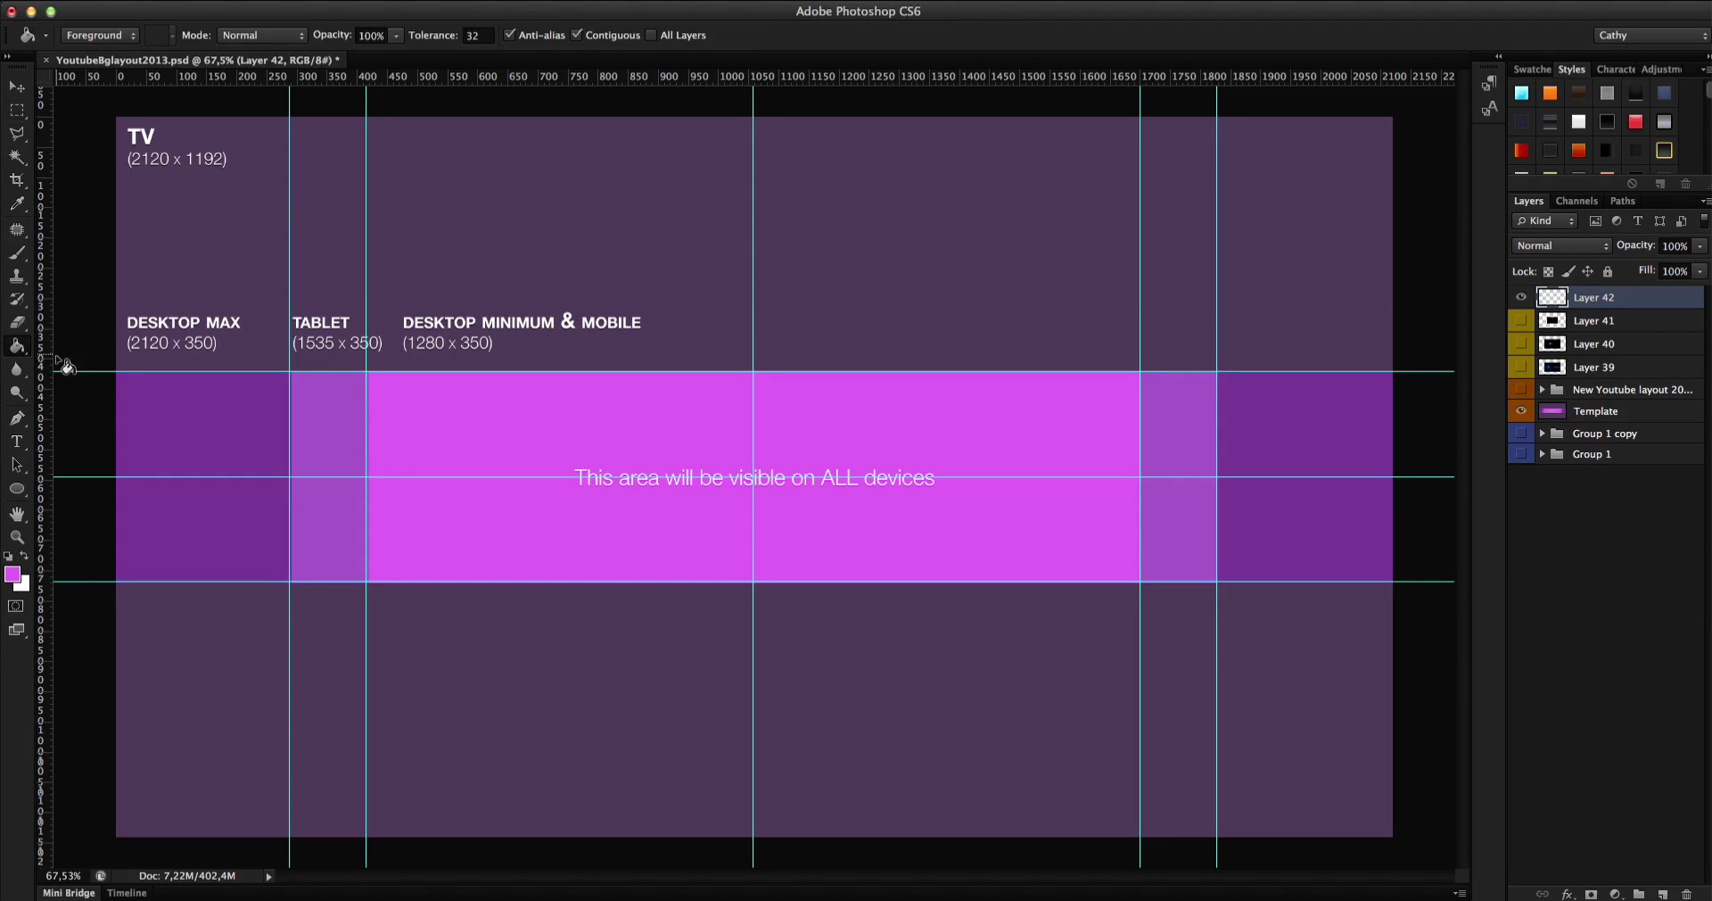
pyautogui.click(9, 558)
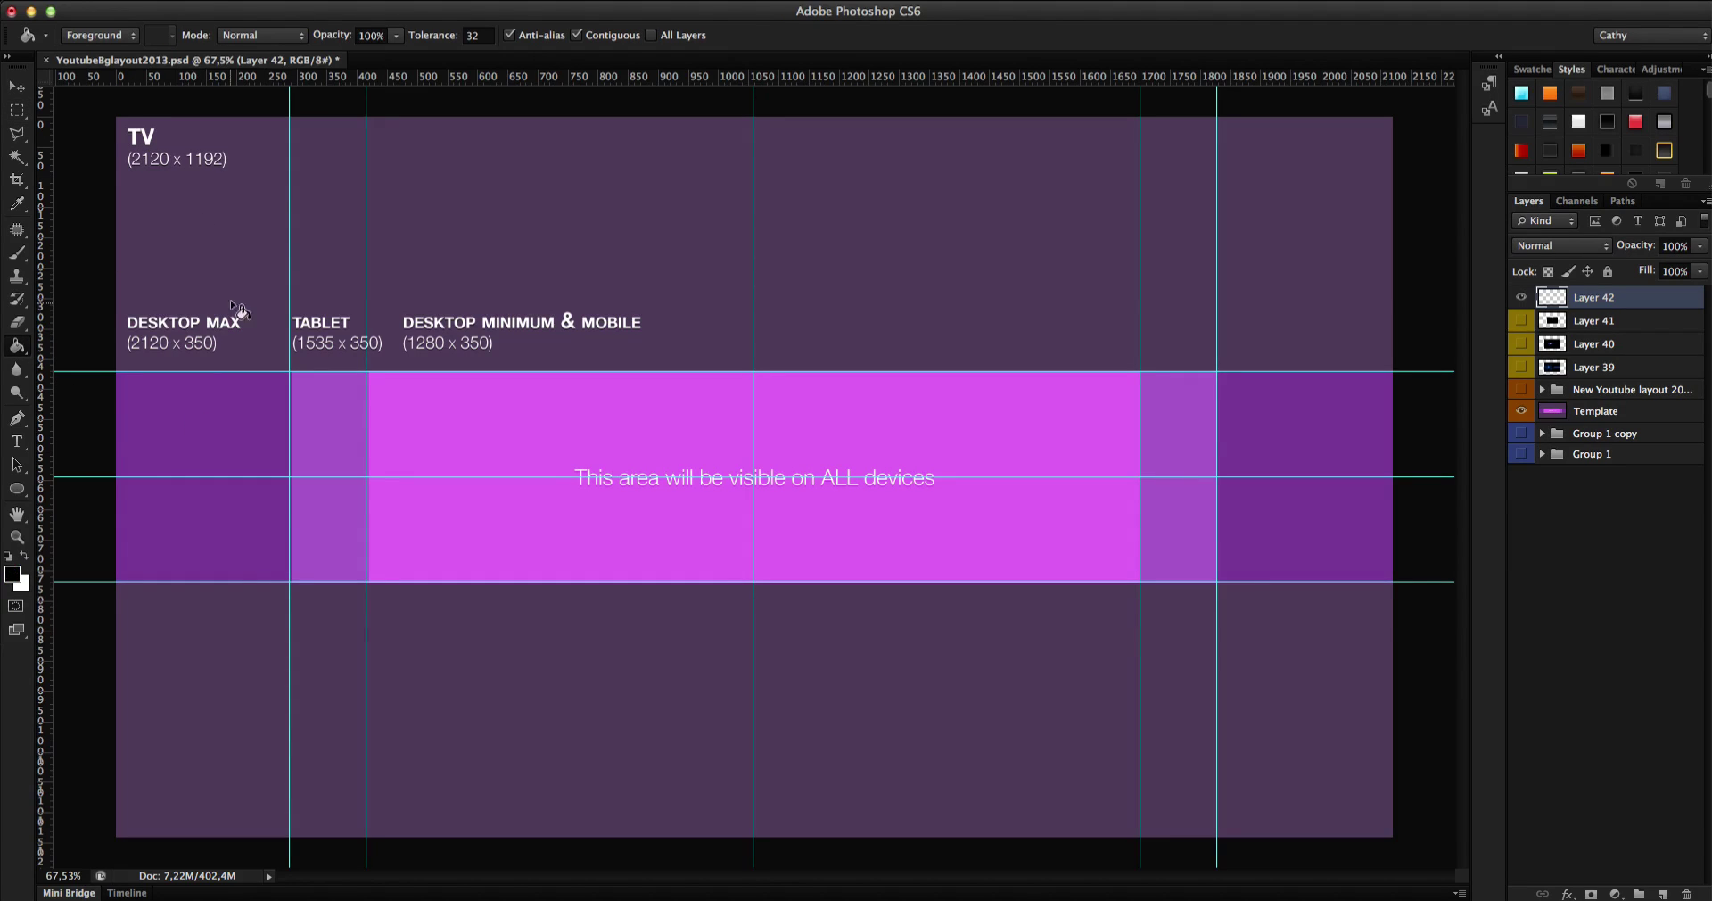
pyautogui.click(344, 208)
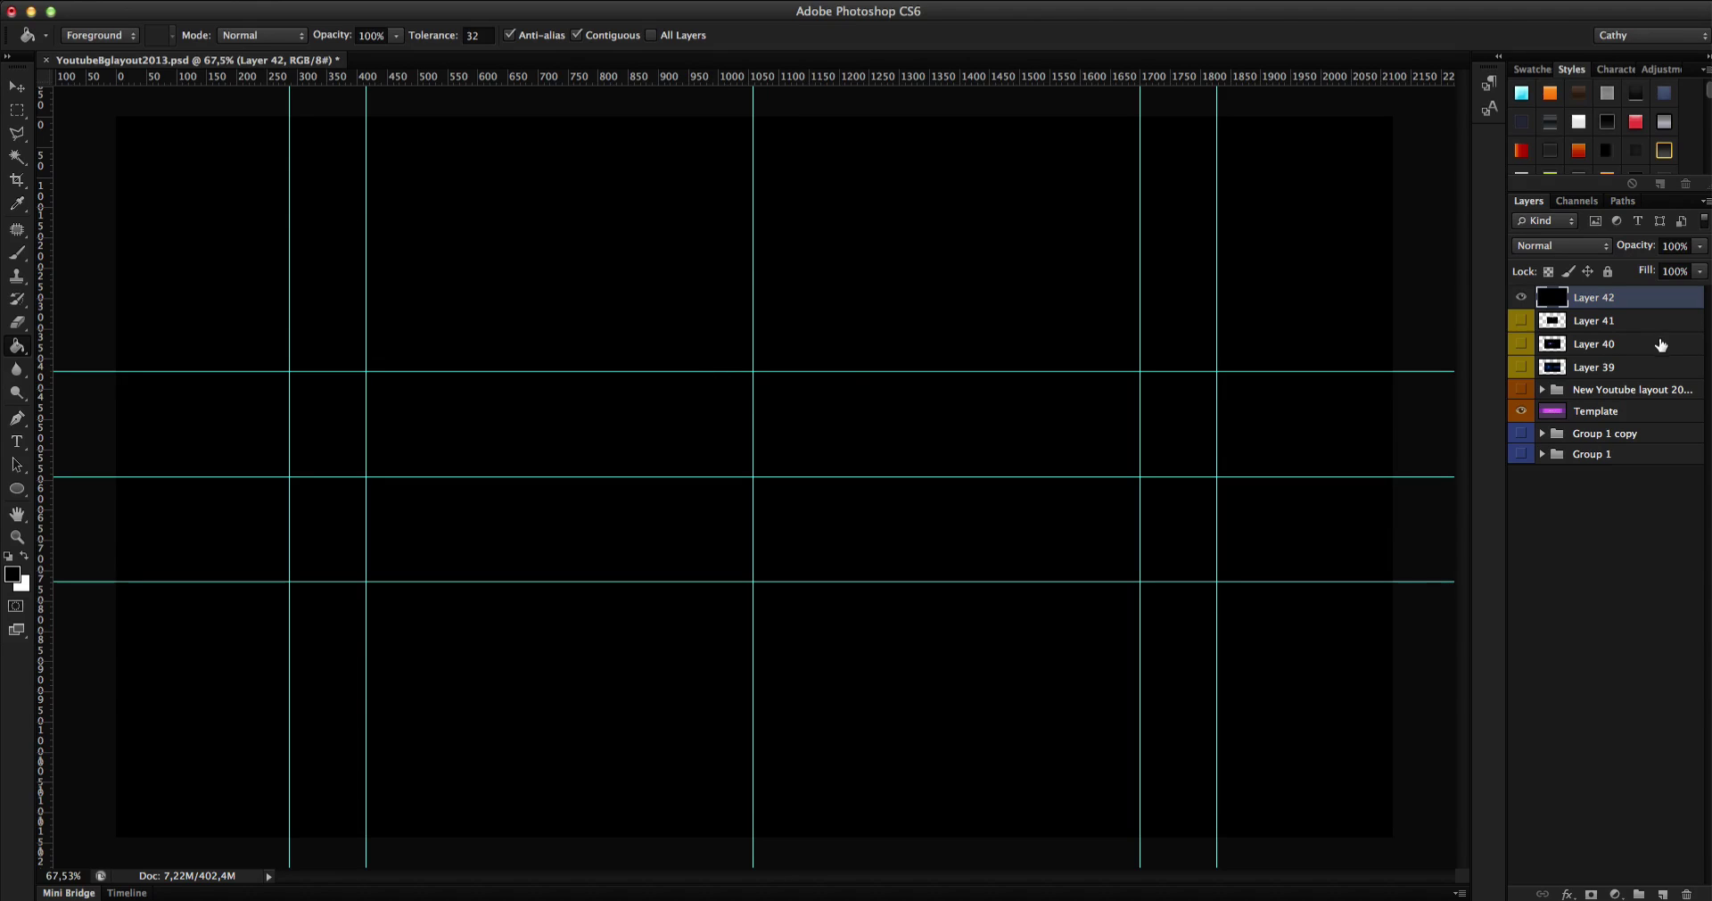
# - Set up the Gradient Tool with the black-to-blue gradient preset
pyautogui.click(18, 352)
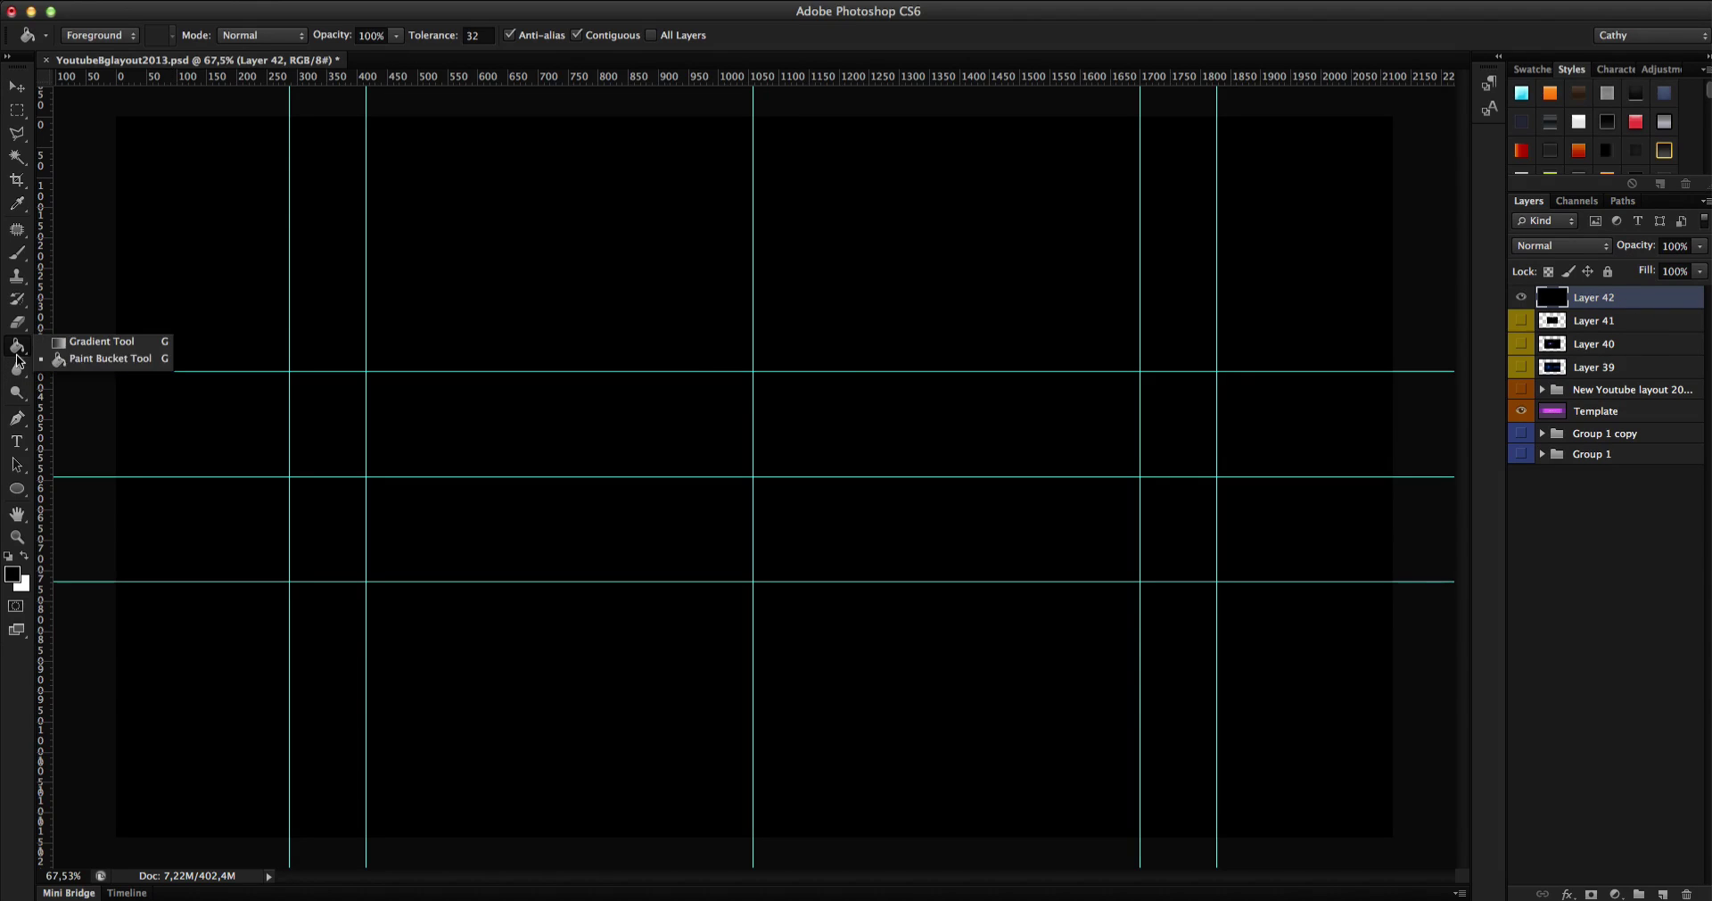
pyautogui.click(89, 342)
pyautogui.click(92, 35)
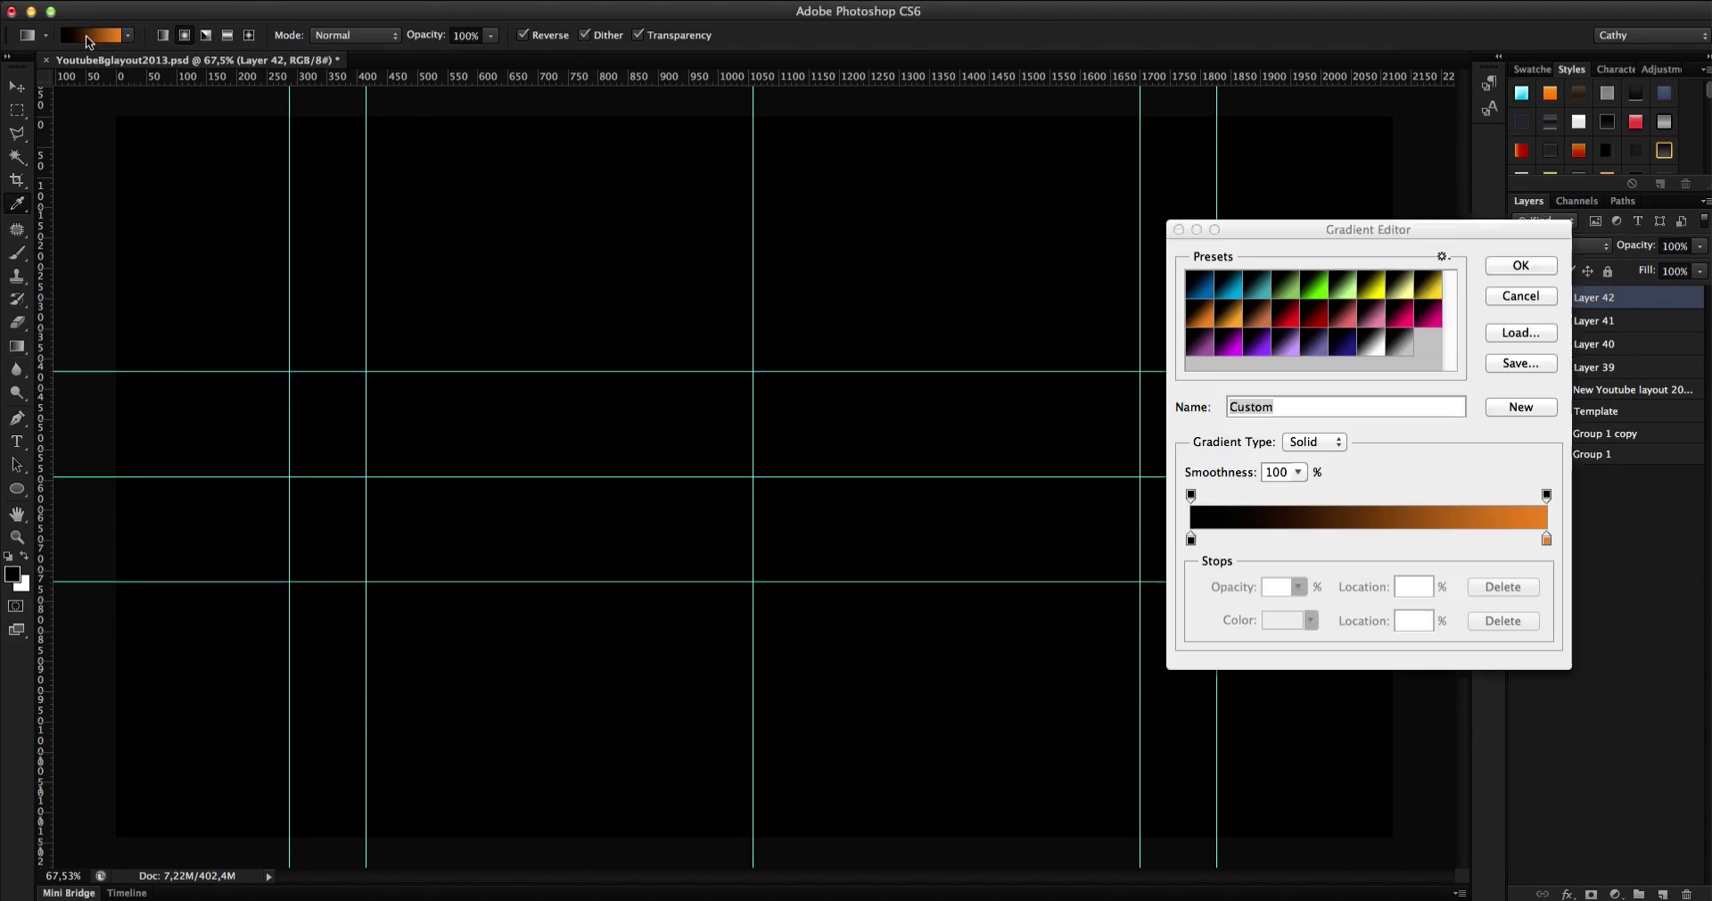
pyautogui.click(1200, 283)
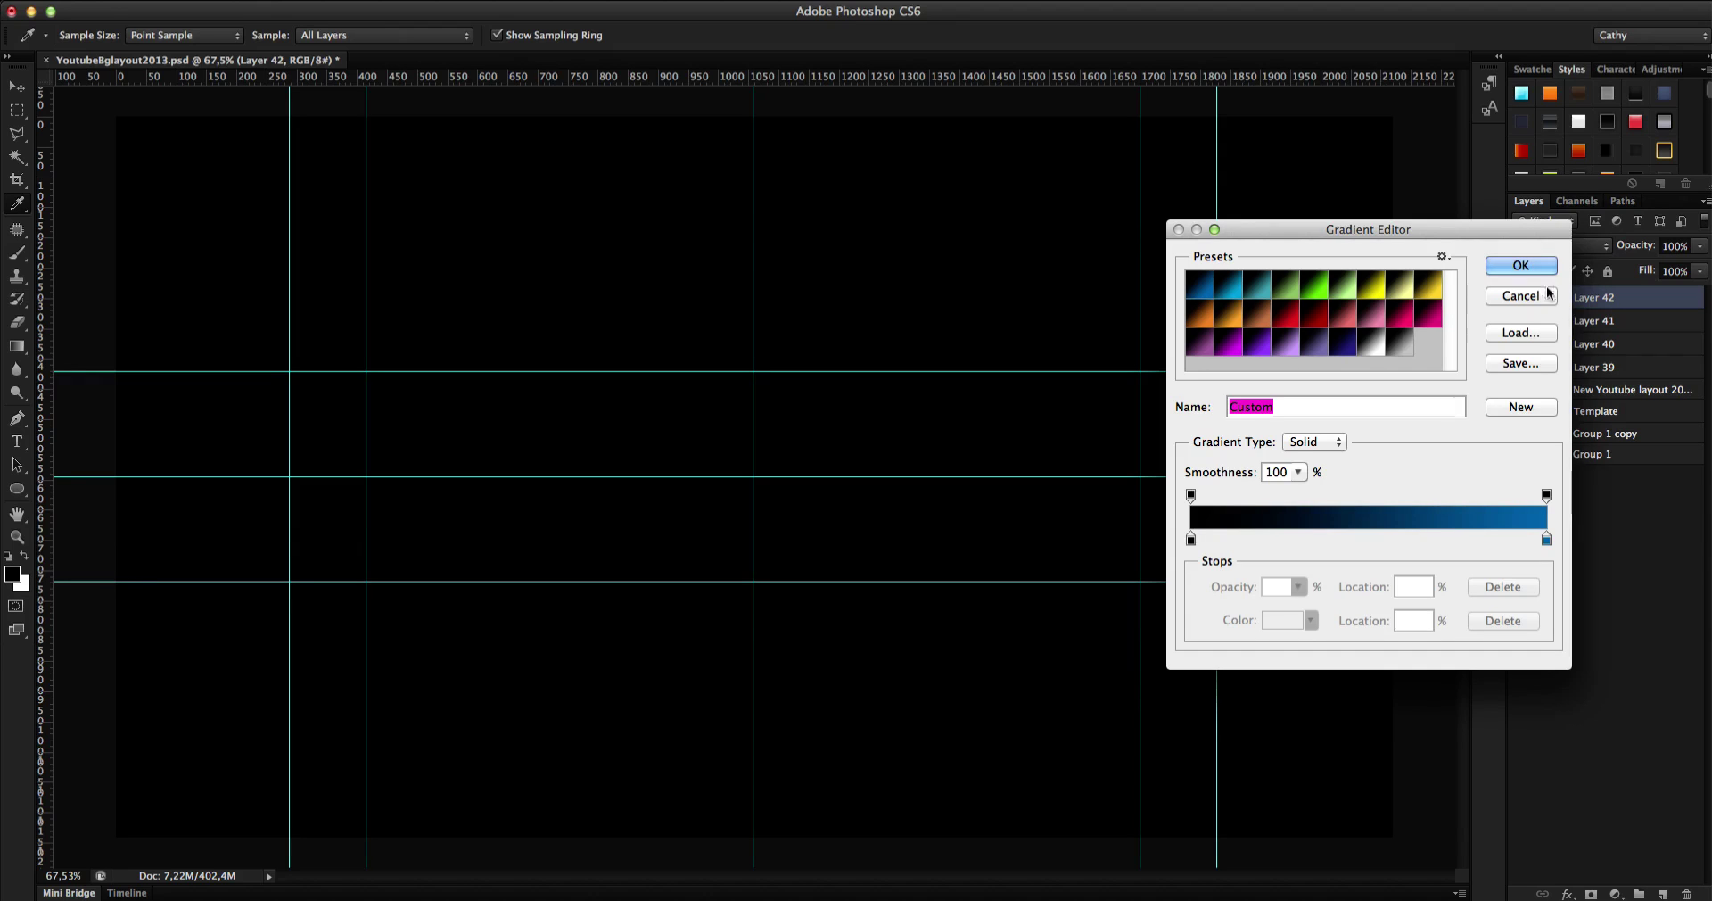
pyautogui.click(1521, 265)
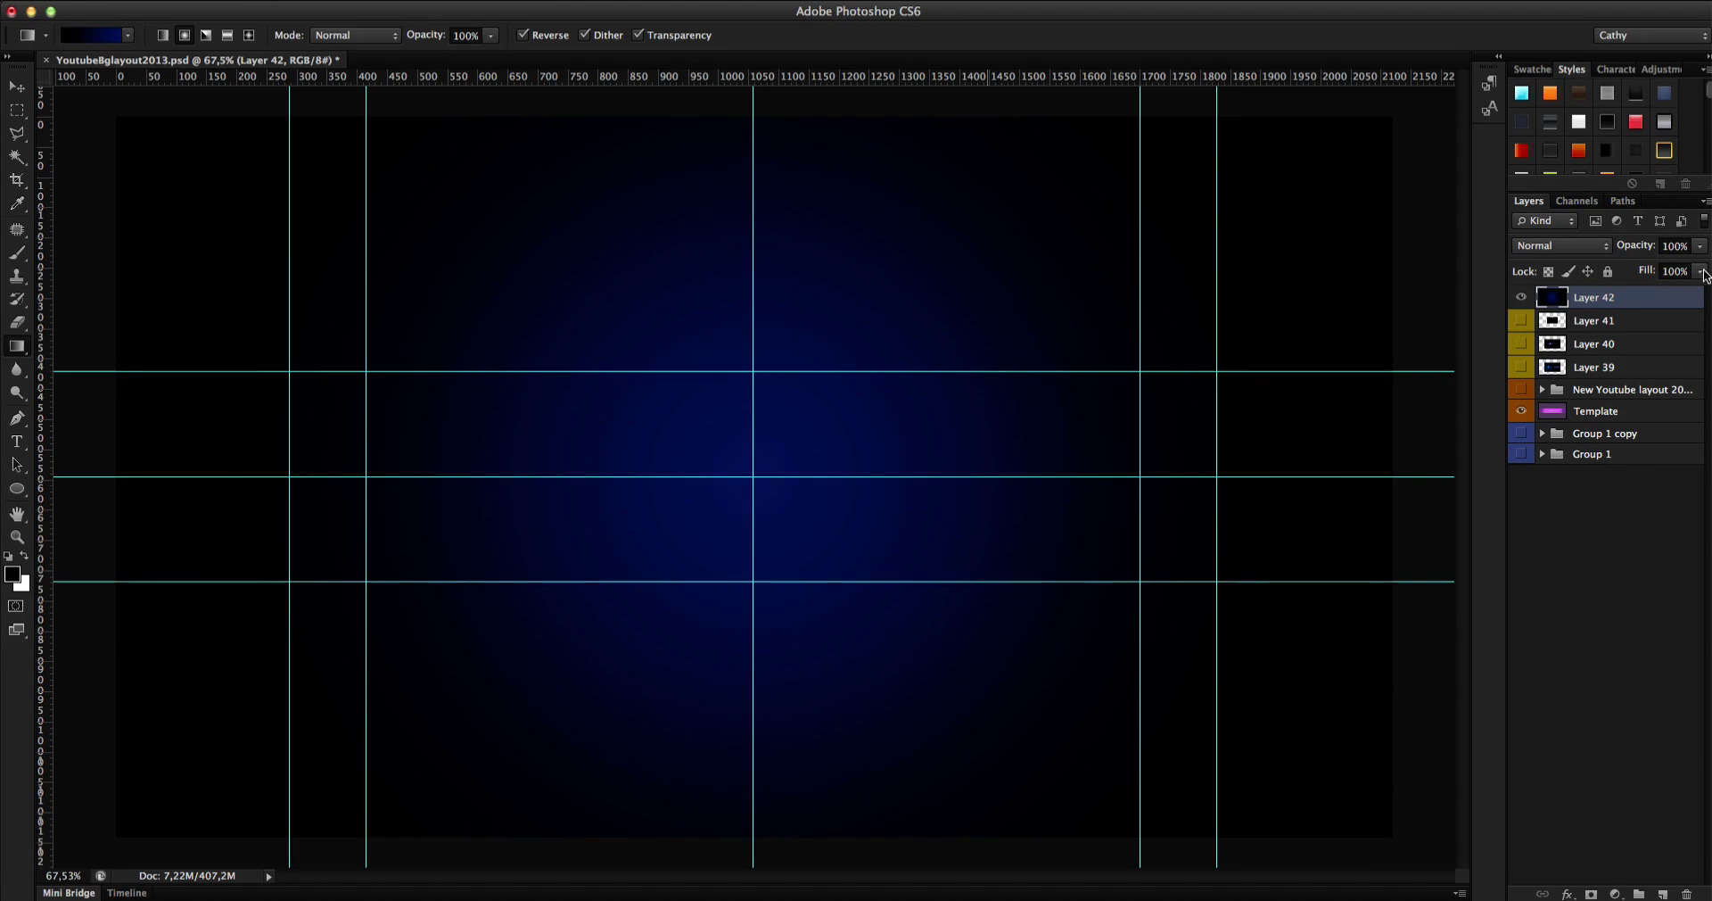
# - Give Layer 42 a Pattern Overlay using the hexagon pattern from the Meta Mesh set
pyautogui.doubleClick(1634, 304)
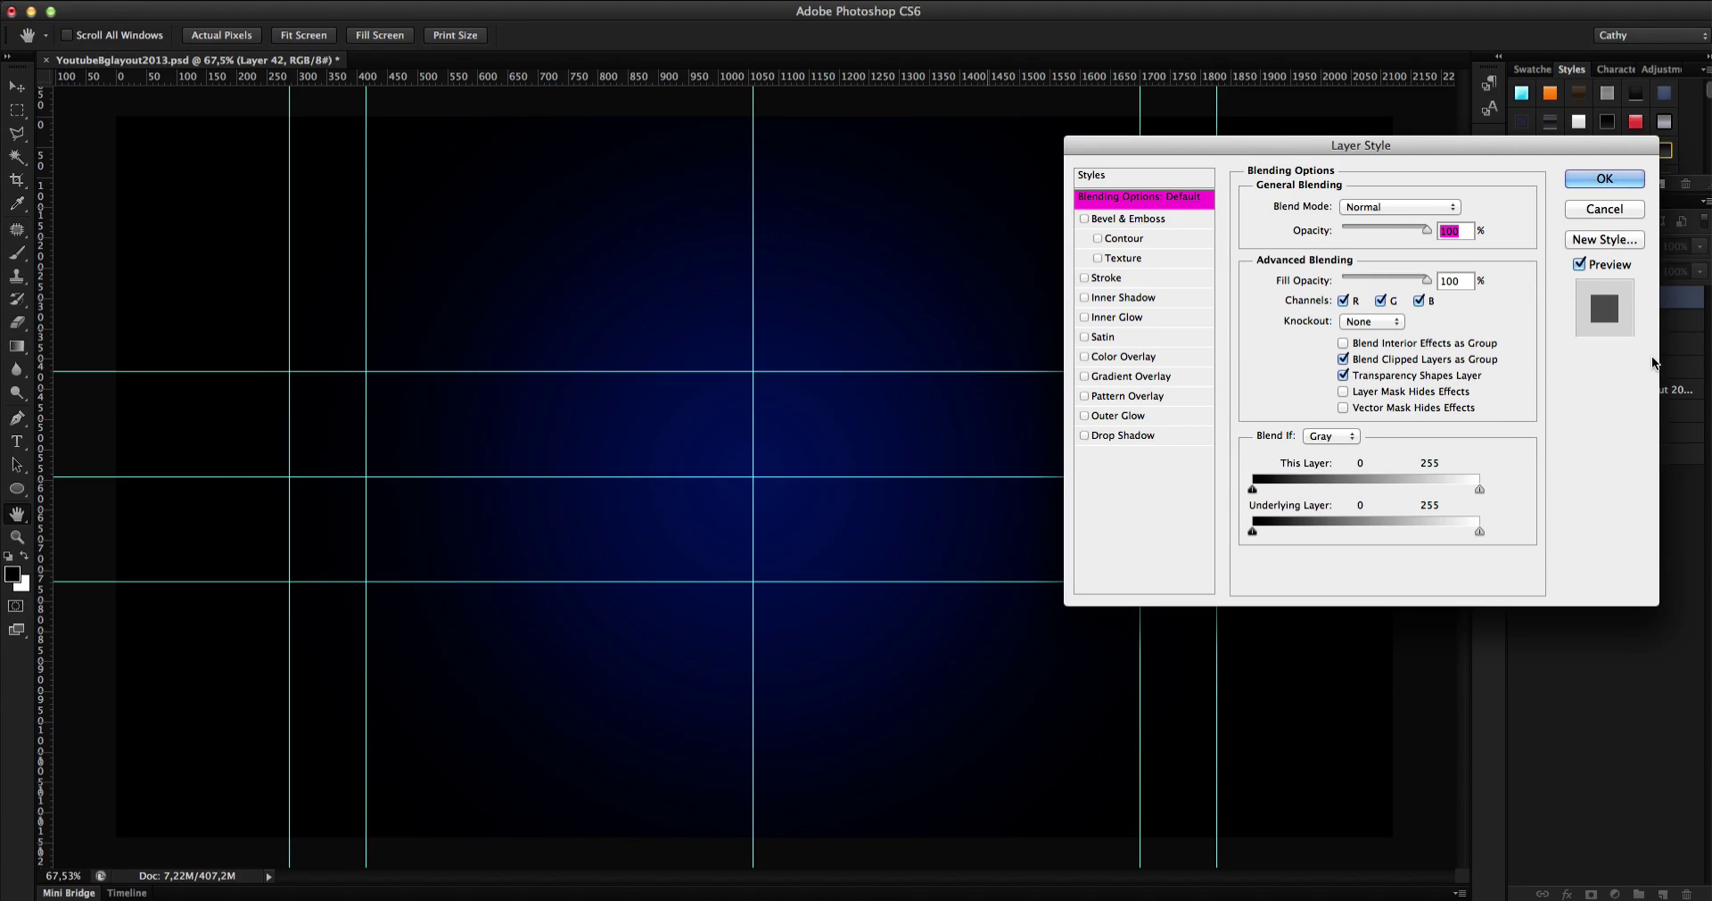
pyautogui.click(1085, 397)
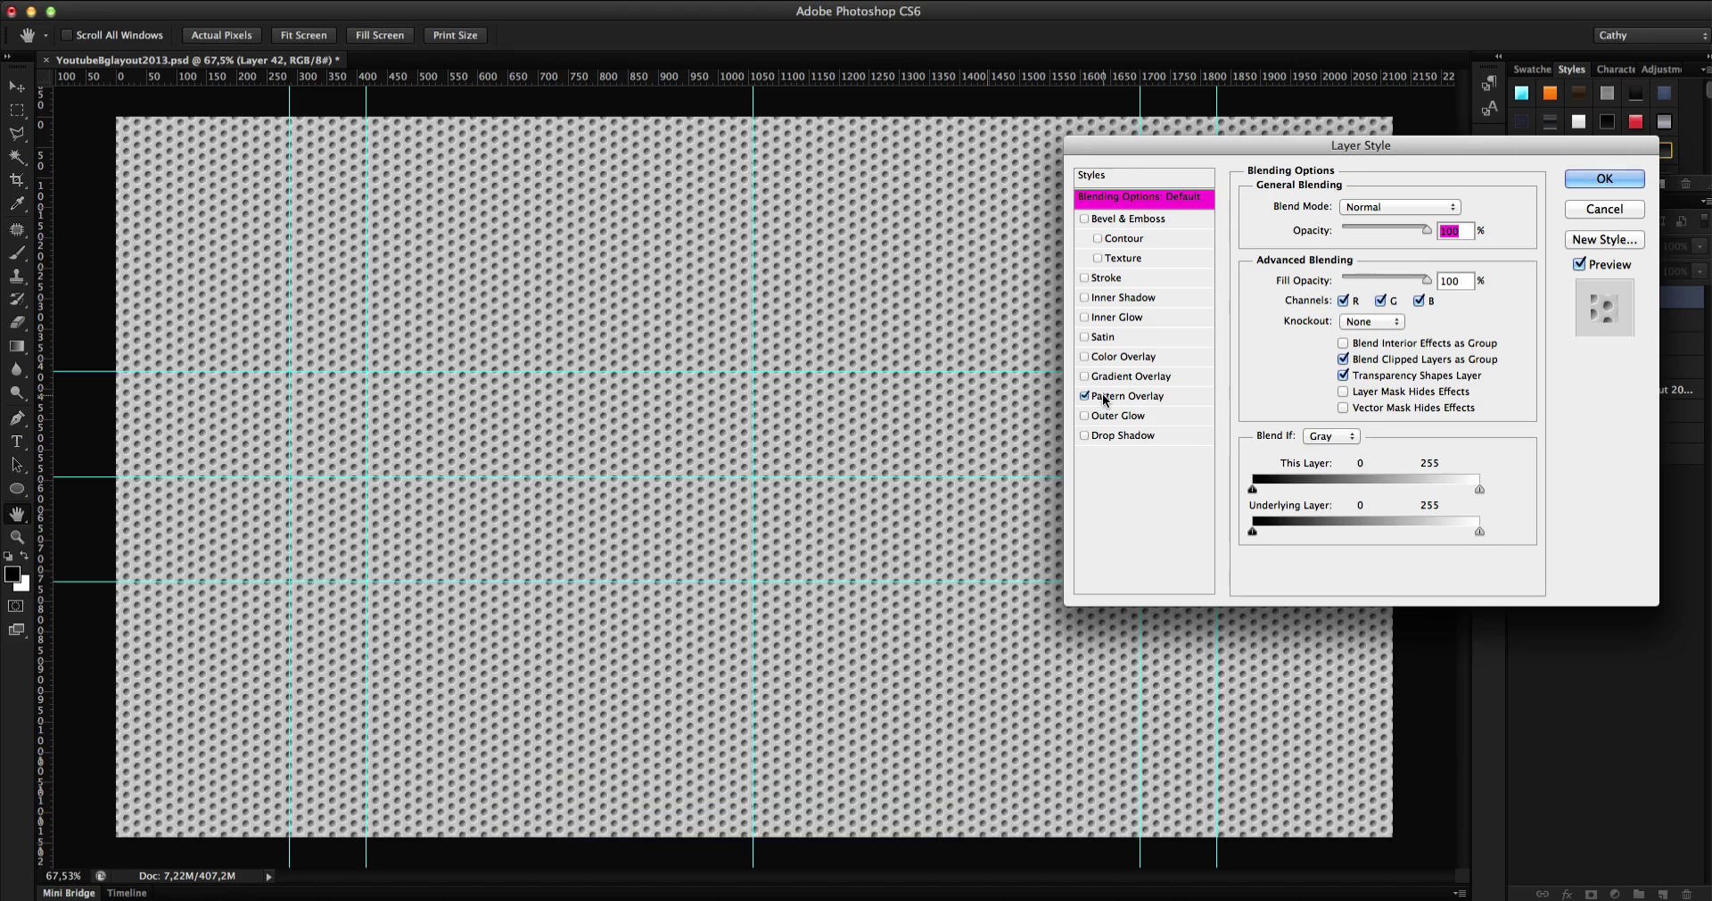
pyautogui.click(1371, 273)
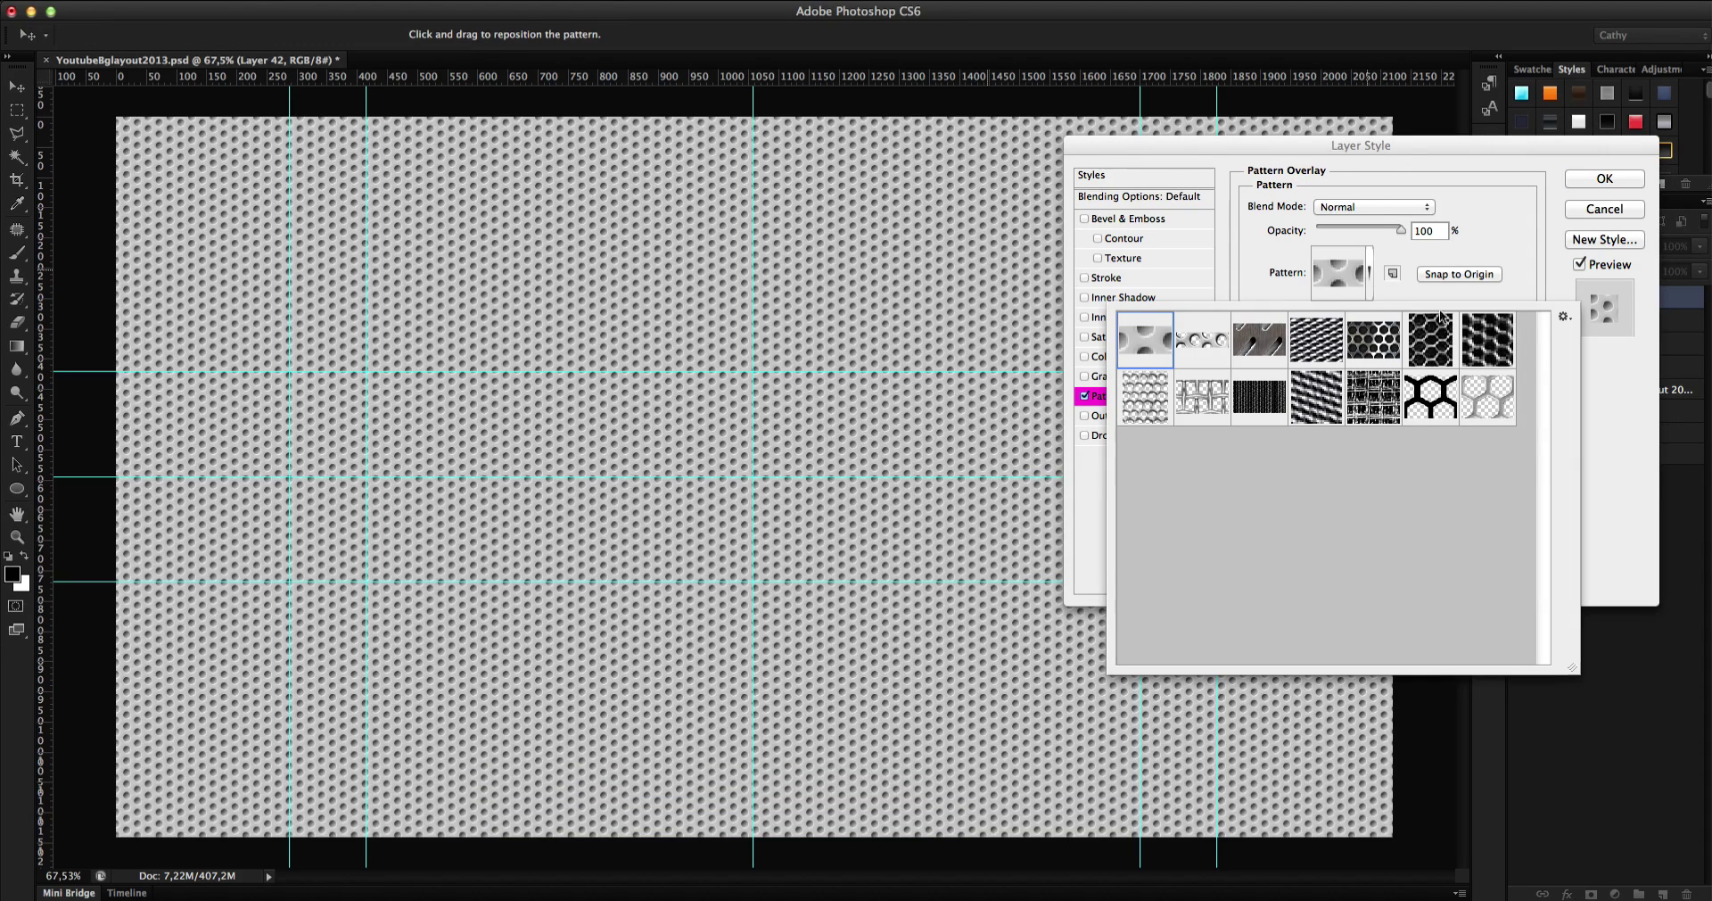
pyautogui.click(1567, 323)
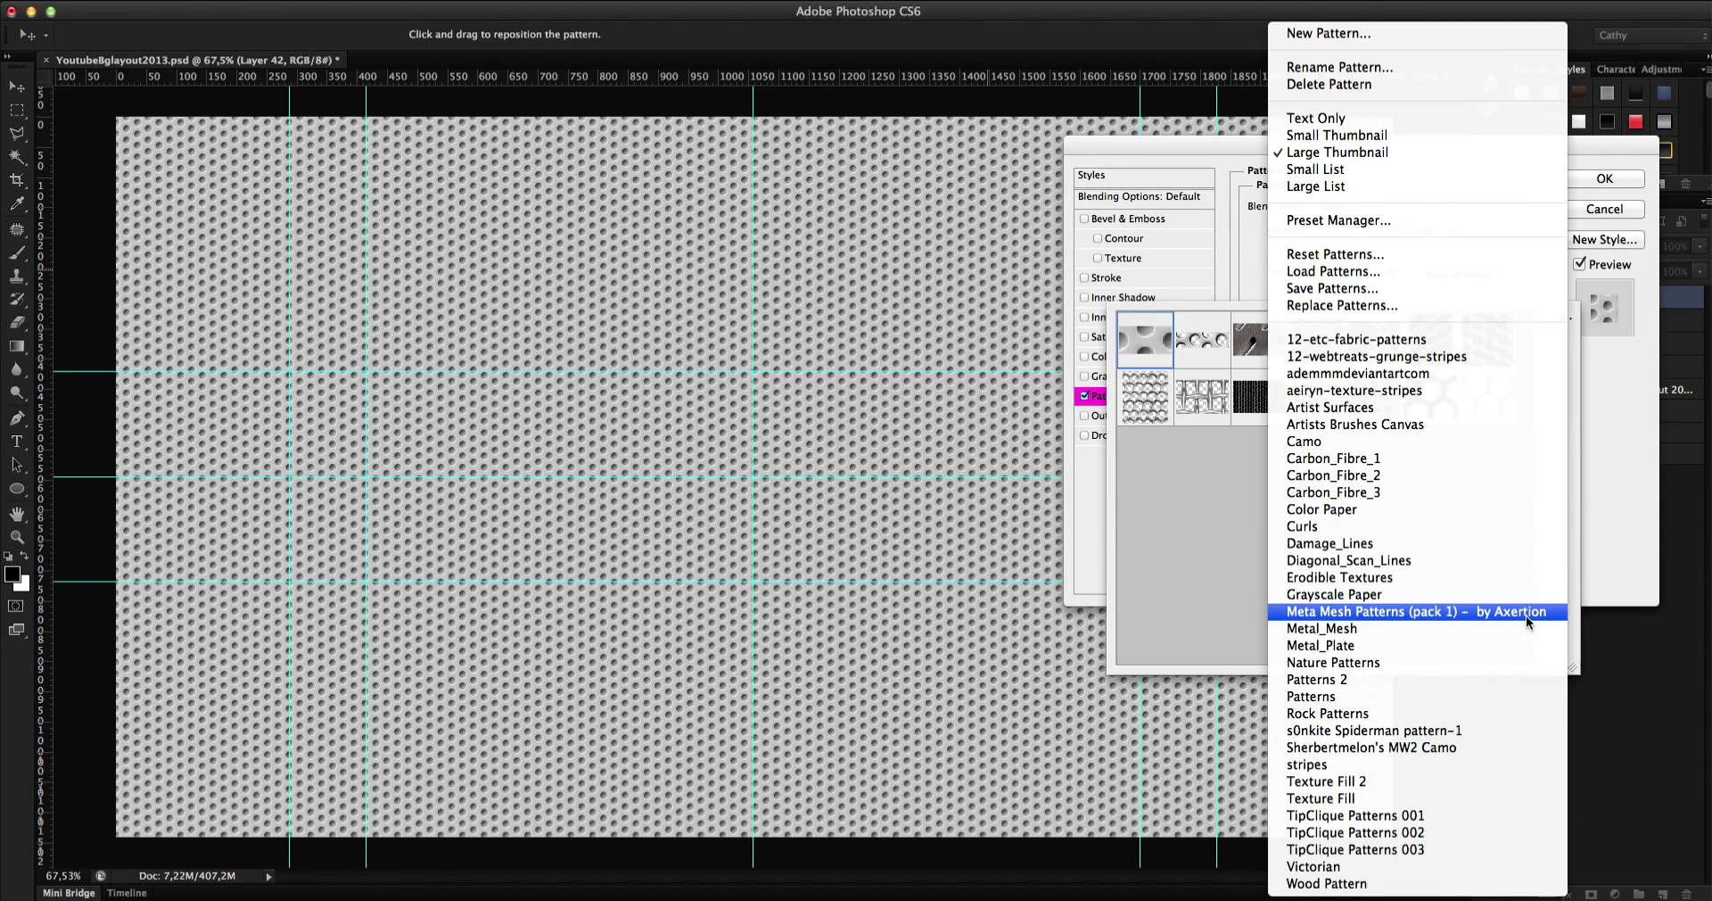
pyautogui.click(1551, 626)
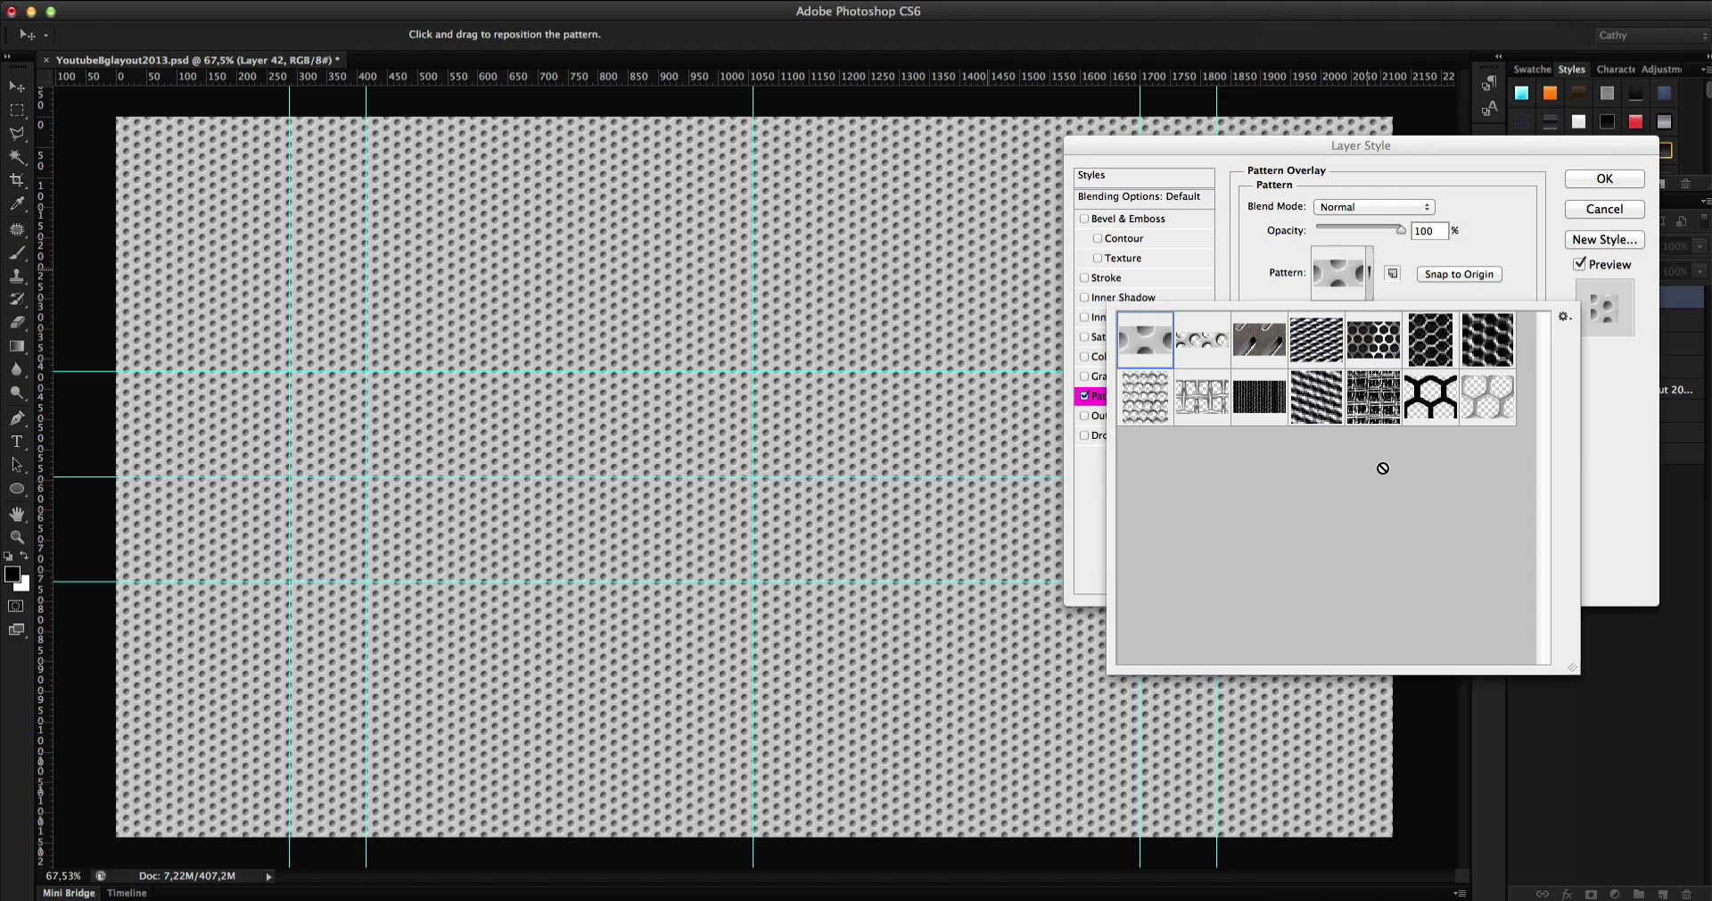
pyautogui.click(1436, 412)
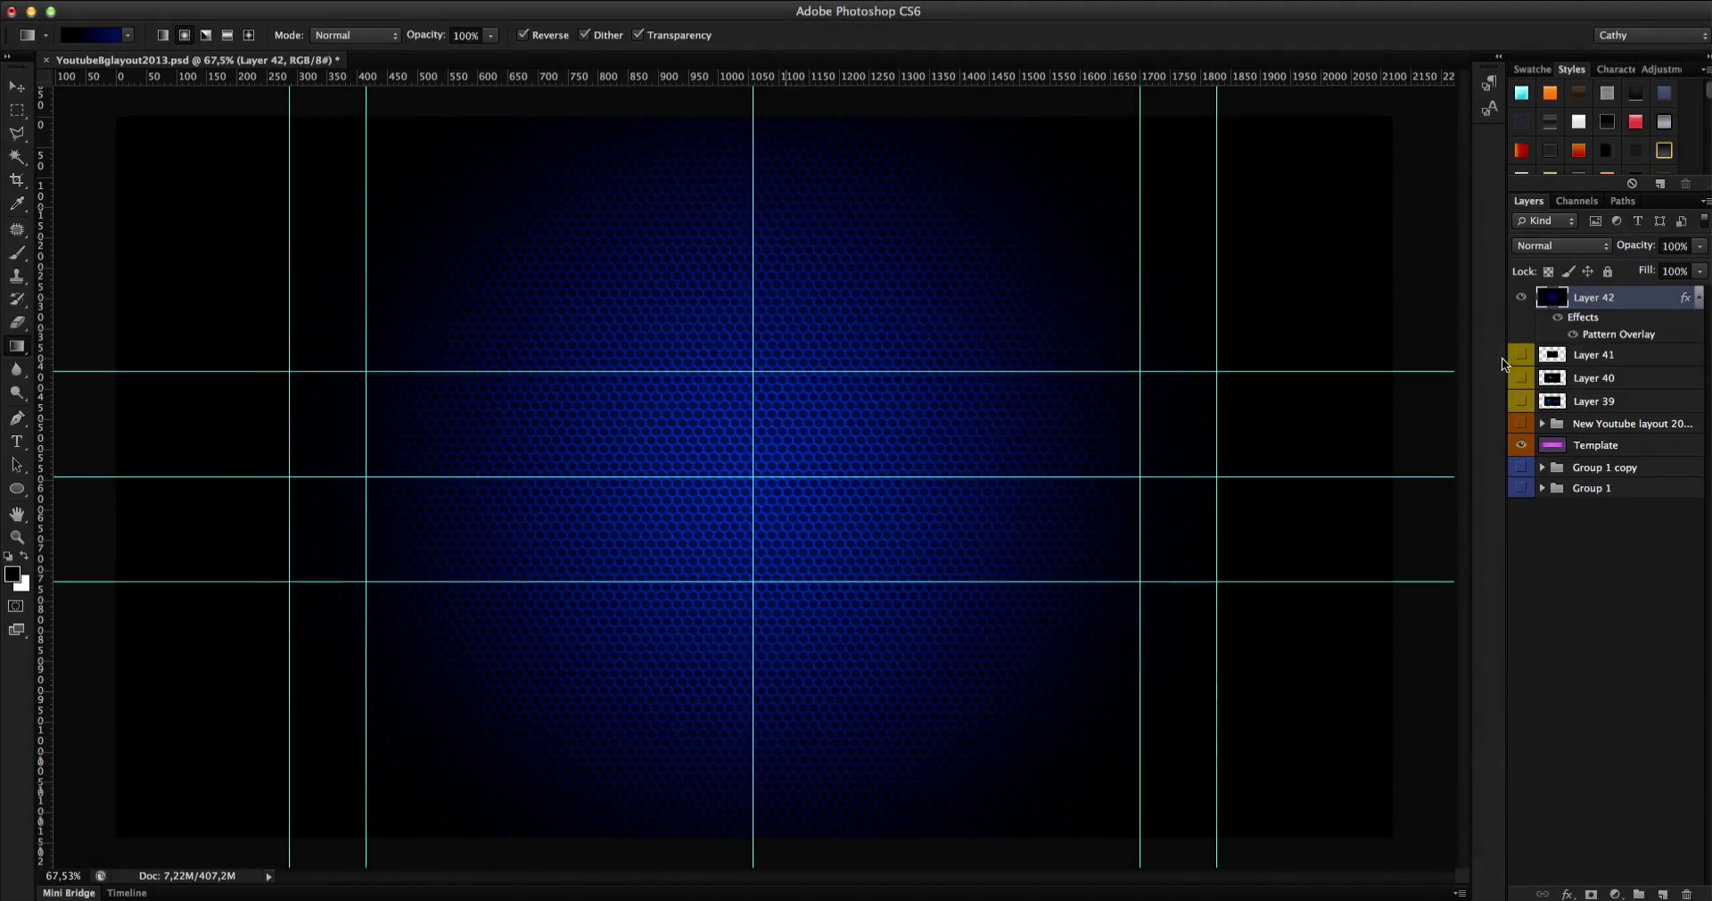
# - Show Layers 39–41, move Layer 42 below Layer 39, then hide Layers 39 and 40
pyautogui.moveTo(1523, 356); pyautogui.dragTo(1525, 403)
pyautogui.click(1628, 356)
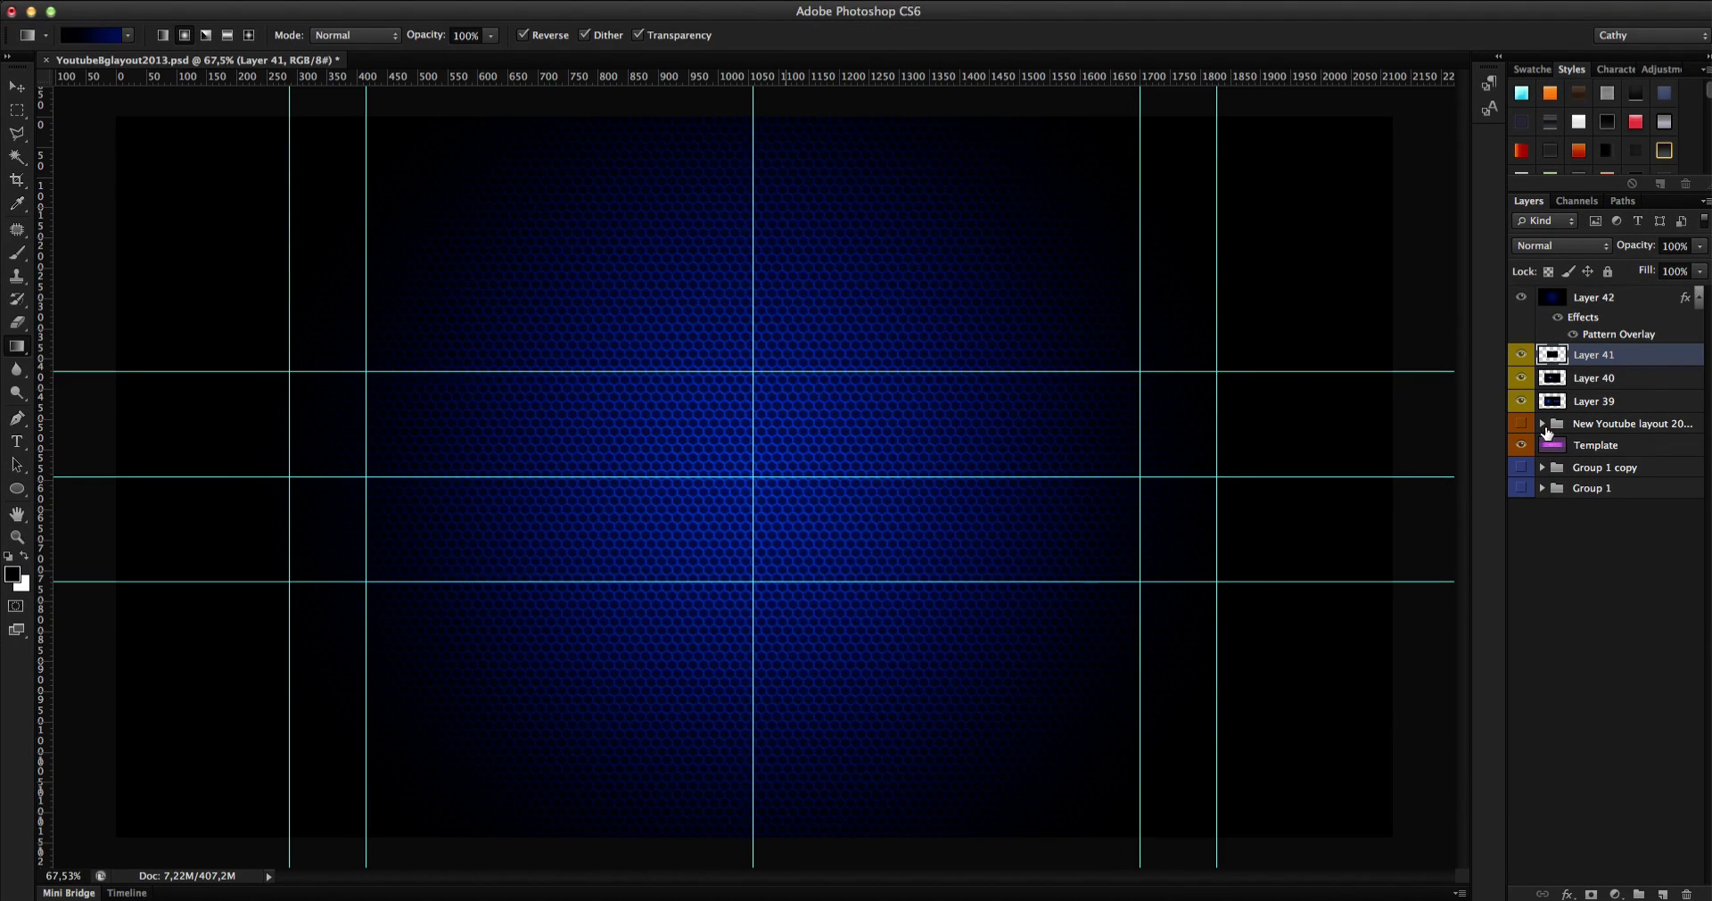
pyautogui.moveTo(1558, 298); pyautogui.dragTo(1590, 406)
pyautogui.click(1521, 344)
pyautogui.click(1522, 320)
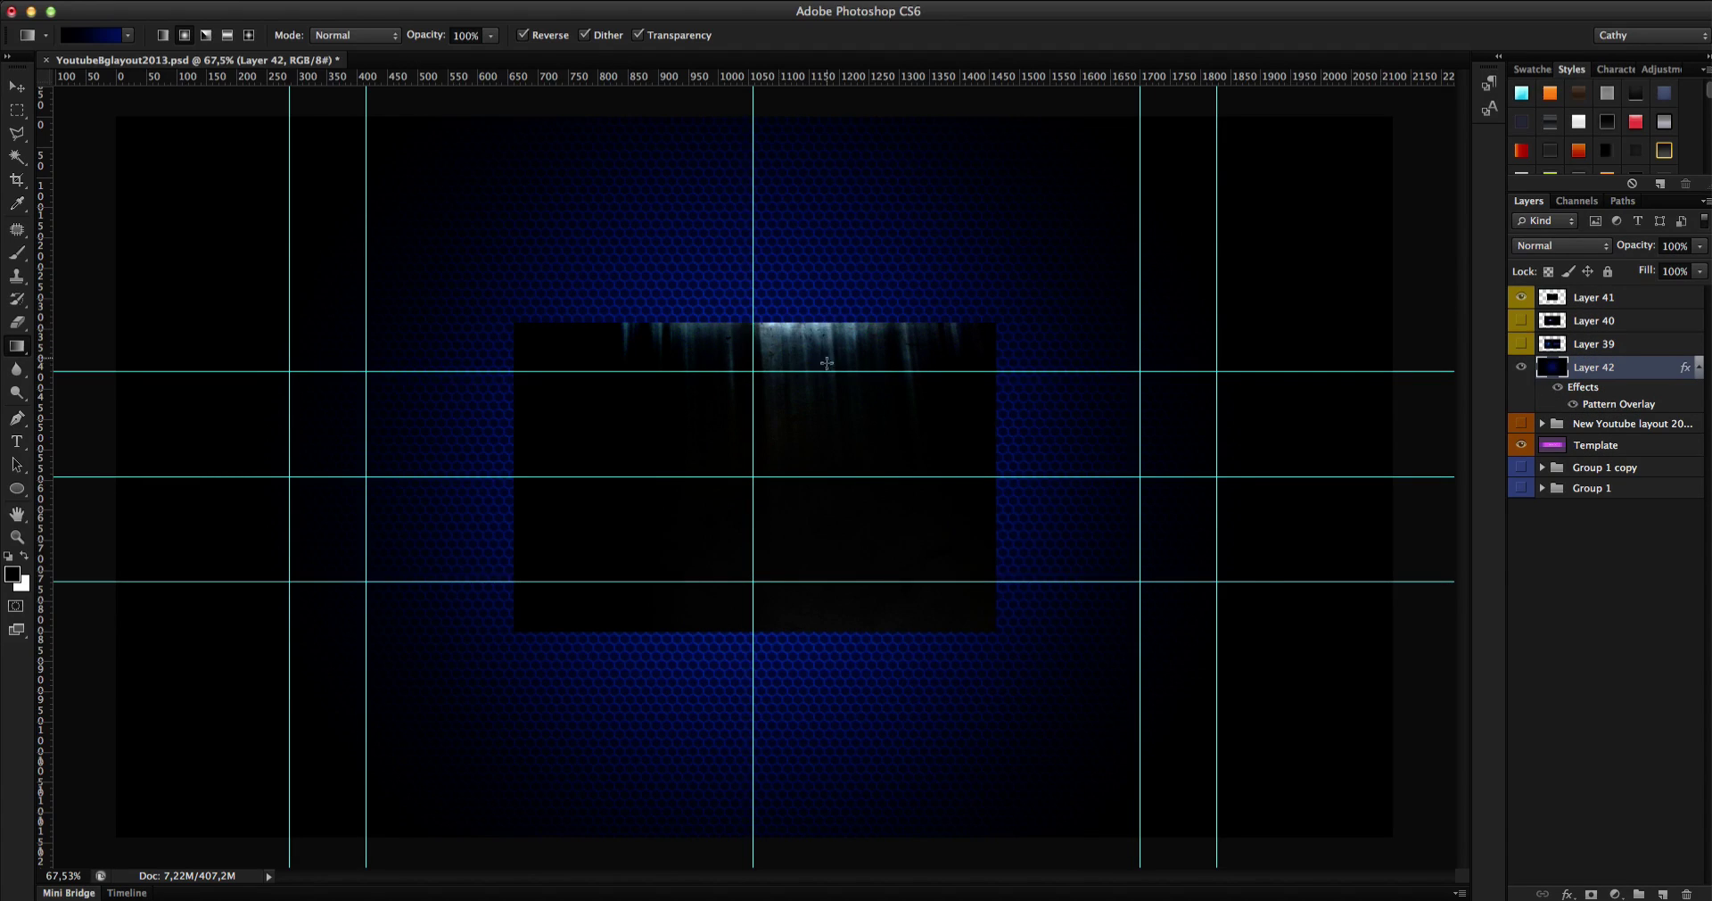
pyautogui.scroll(5, 797, 313)
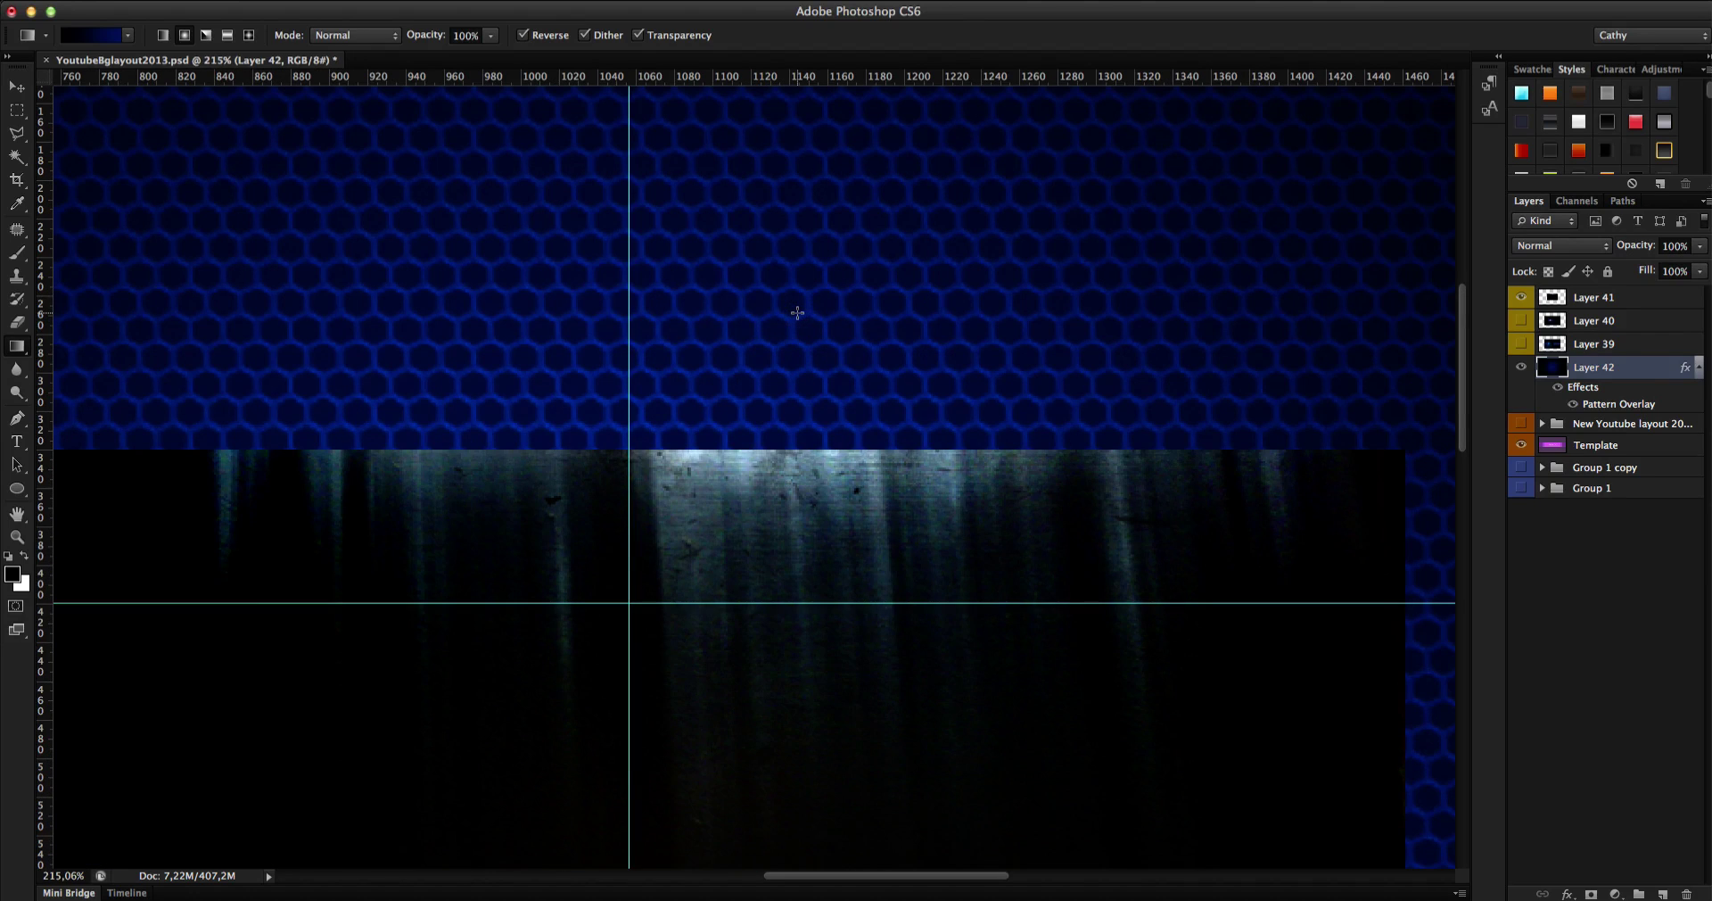
pyautogui.scroll(-7, 783, 533)
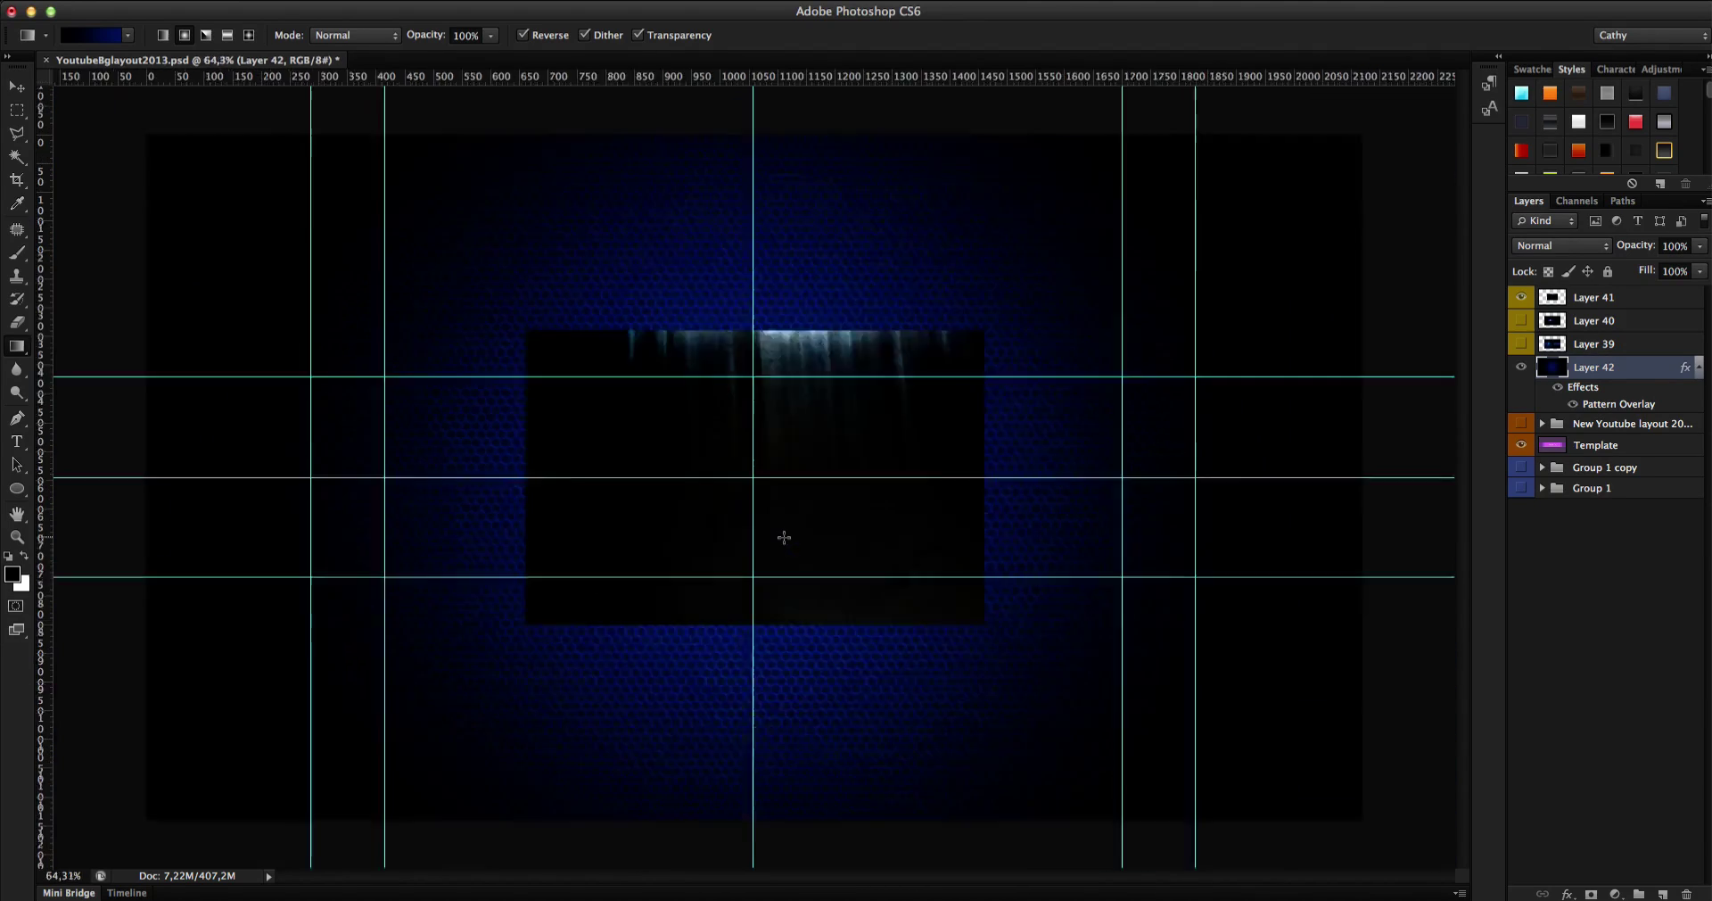
pyautogui.scroll(2, 784, 537)
pyautogui.scroll(2, 784, 537)
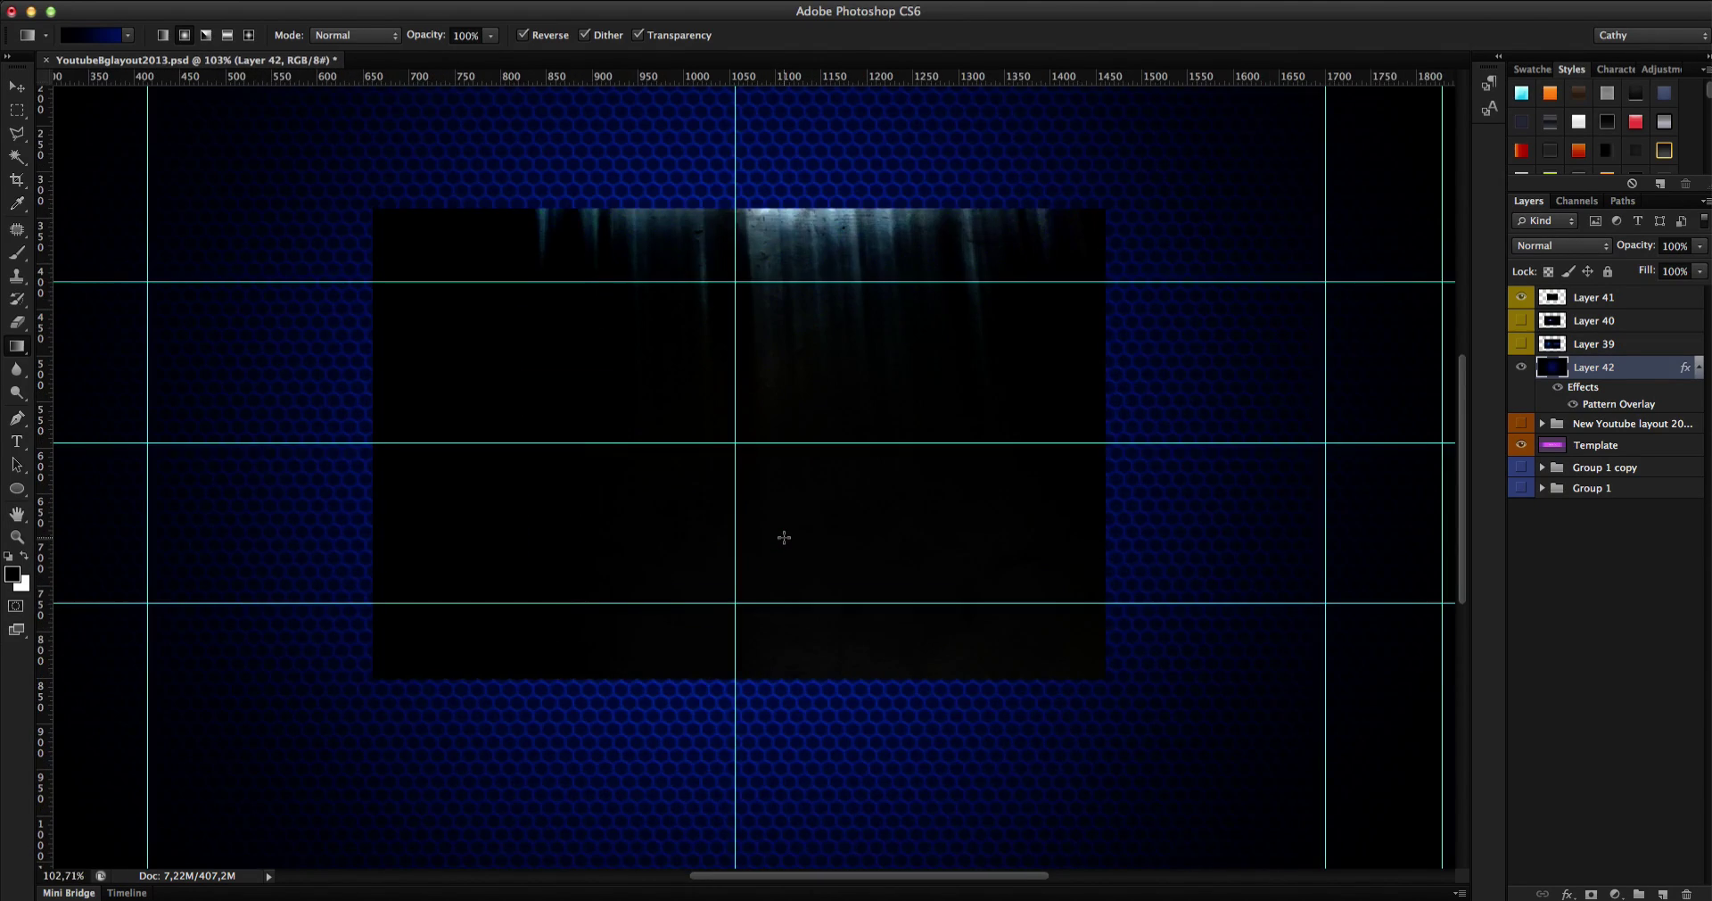
pyautogui.scroll(-2, 784, 537)
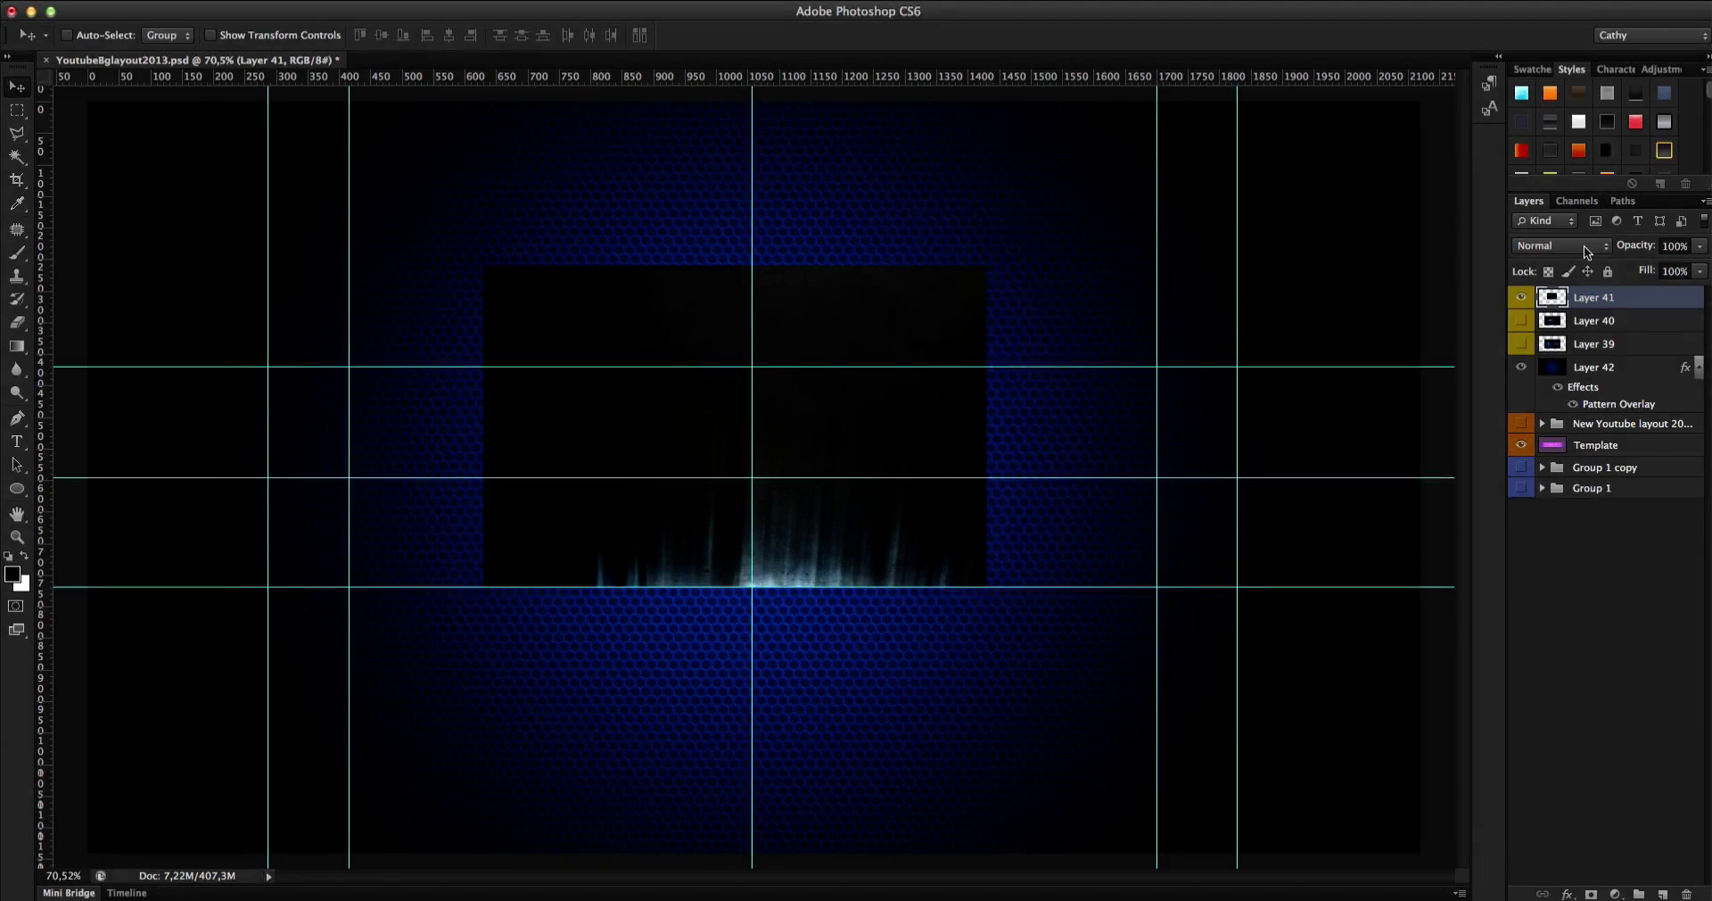
# - Set Layer 41's blend mode to Screen and touch it up with the Eraser
pyautogui.click(1584, 246)
pyautogui.click(1597, 380)
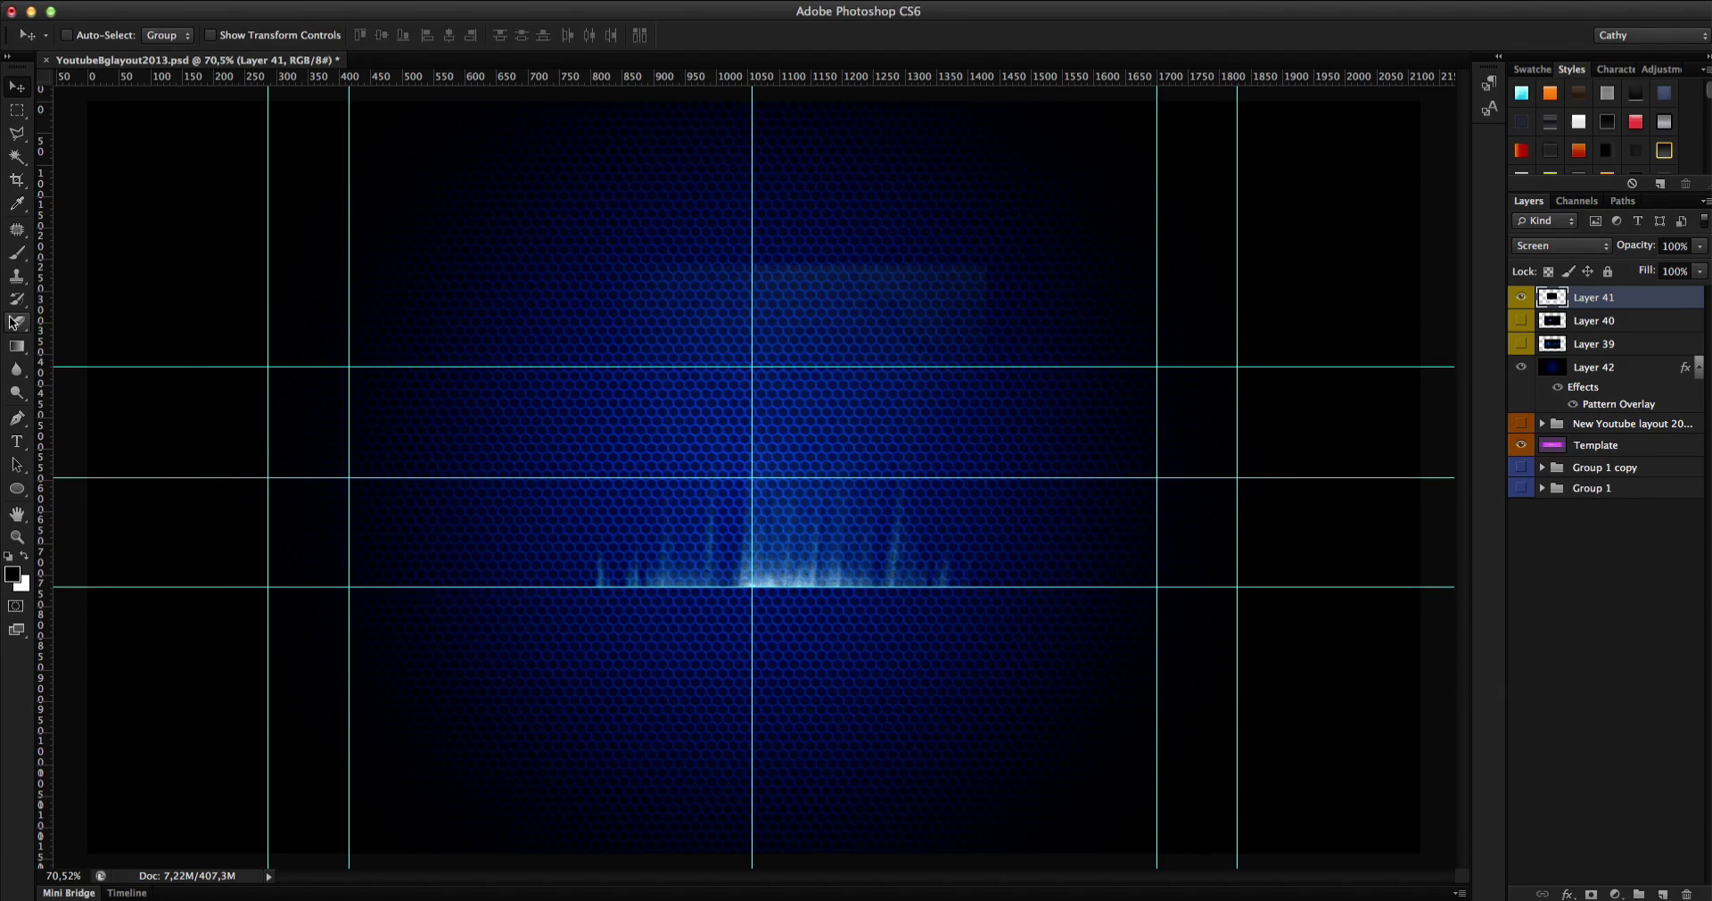
pyautogui.click(12, 322)
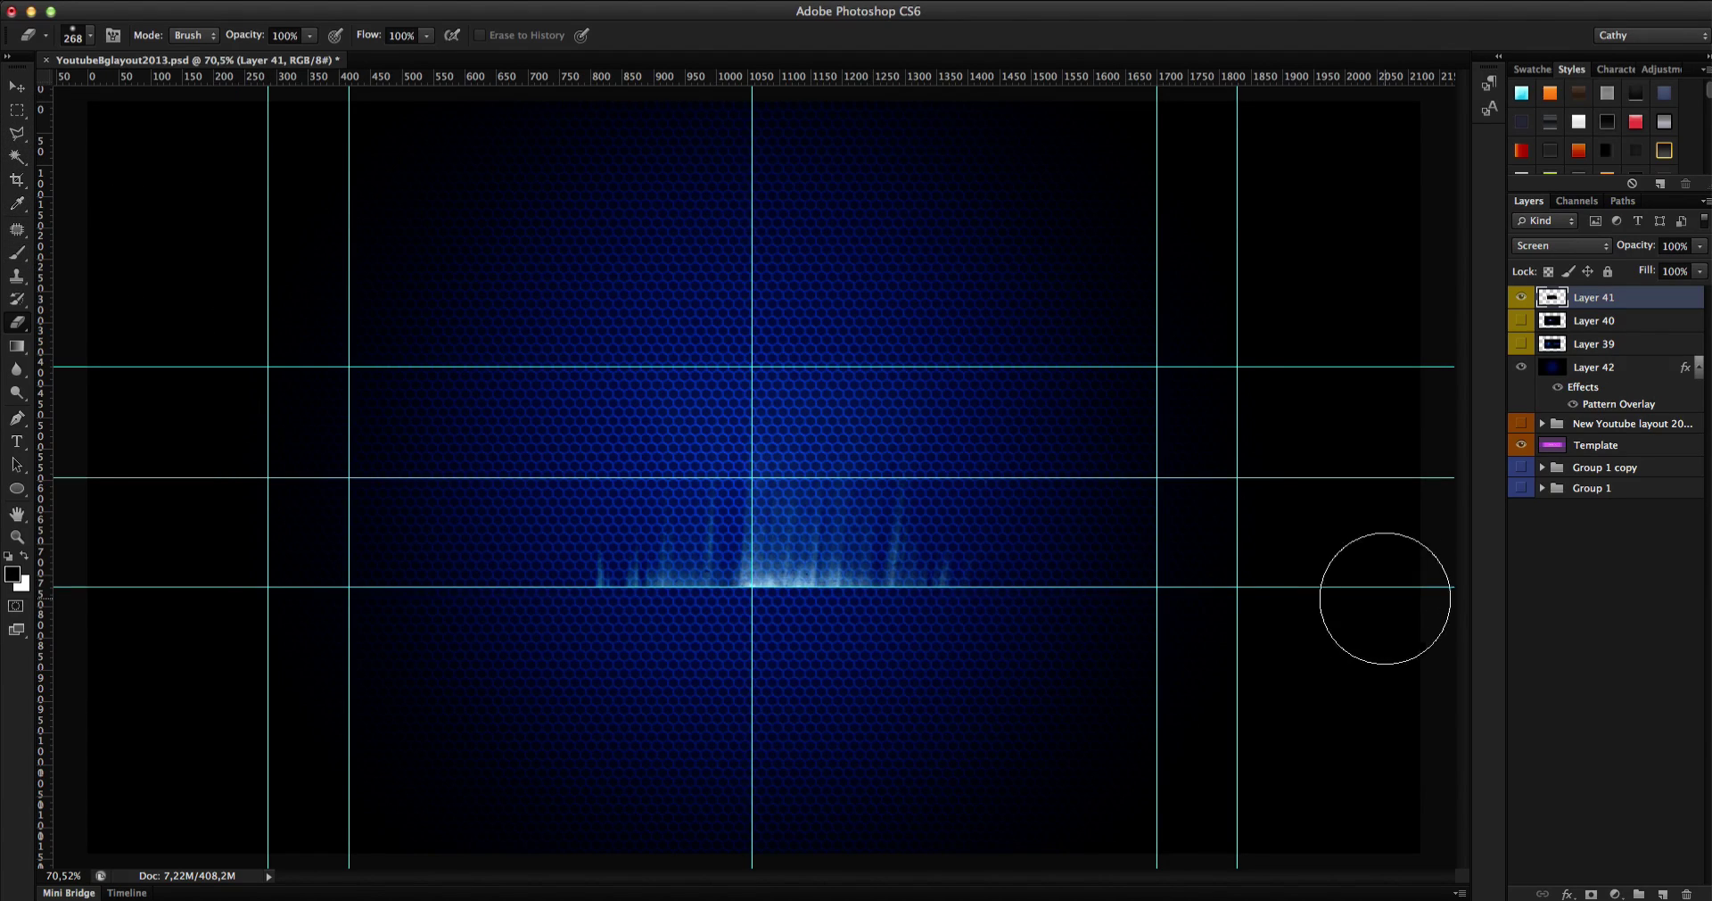
pyautogui.click(20, 92)
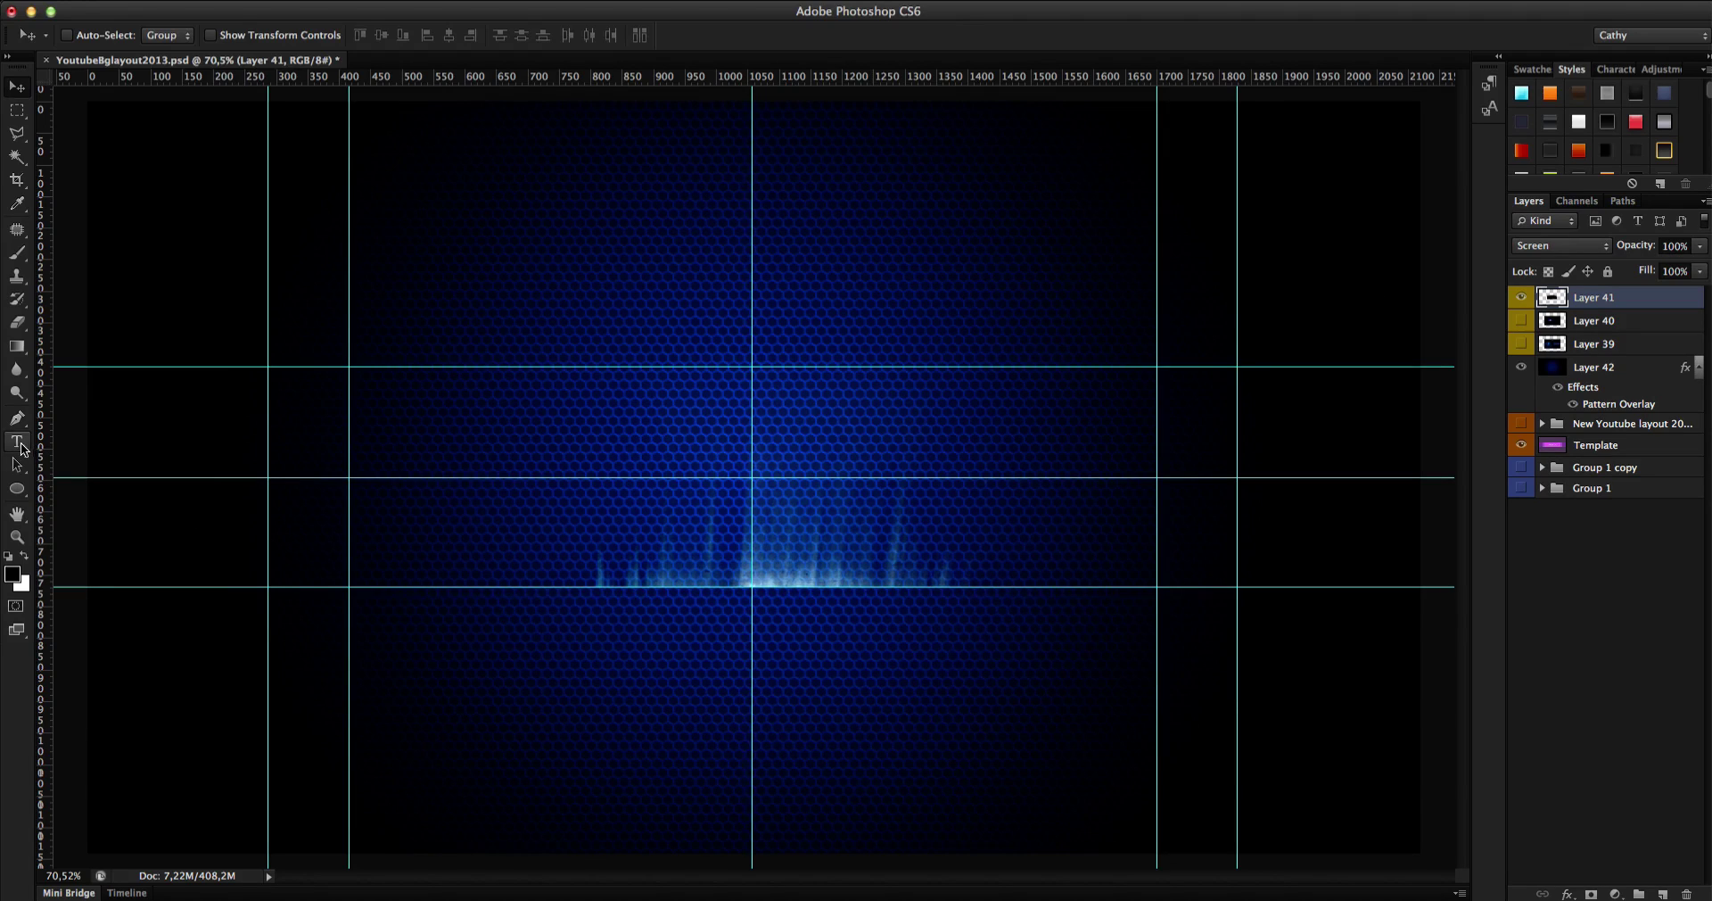
# - Add a metallic TUTORIAL text layer in 111 pt Gunship and collapse its effects list
pyautogui.press('t')
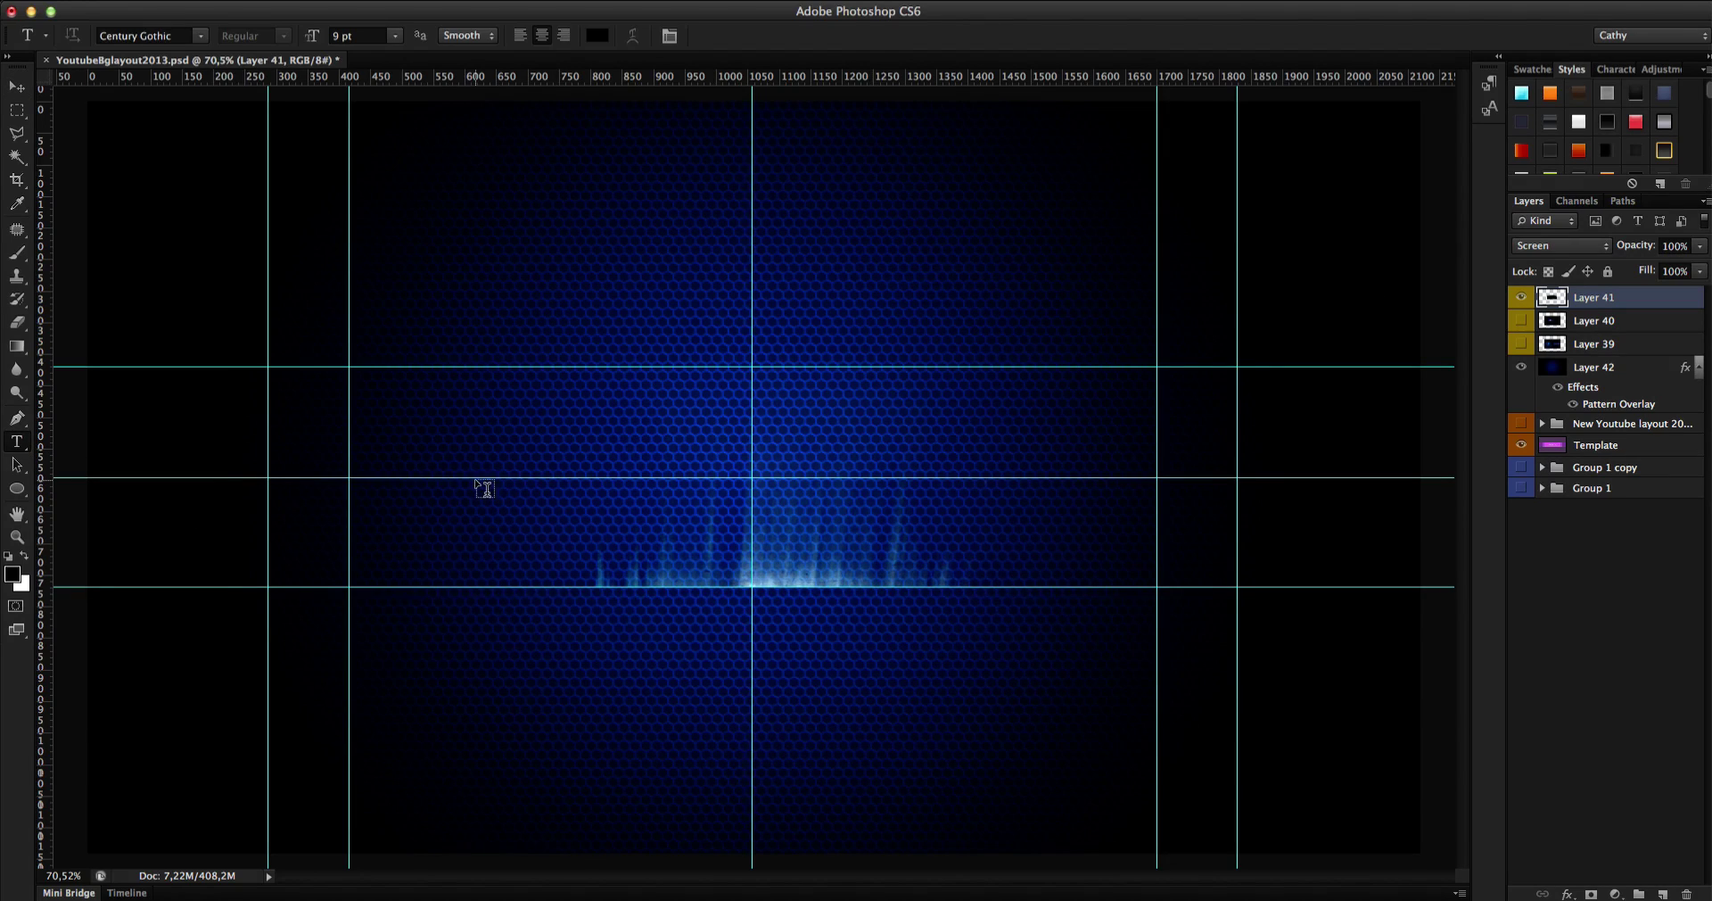
pyautogui.click(476, 478)
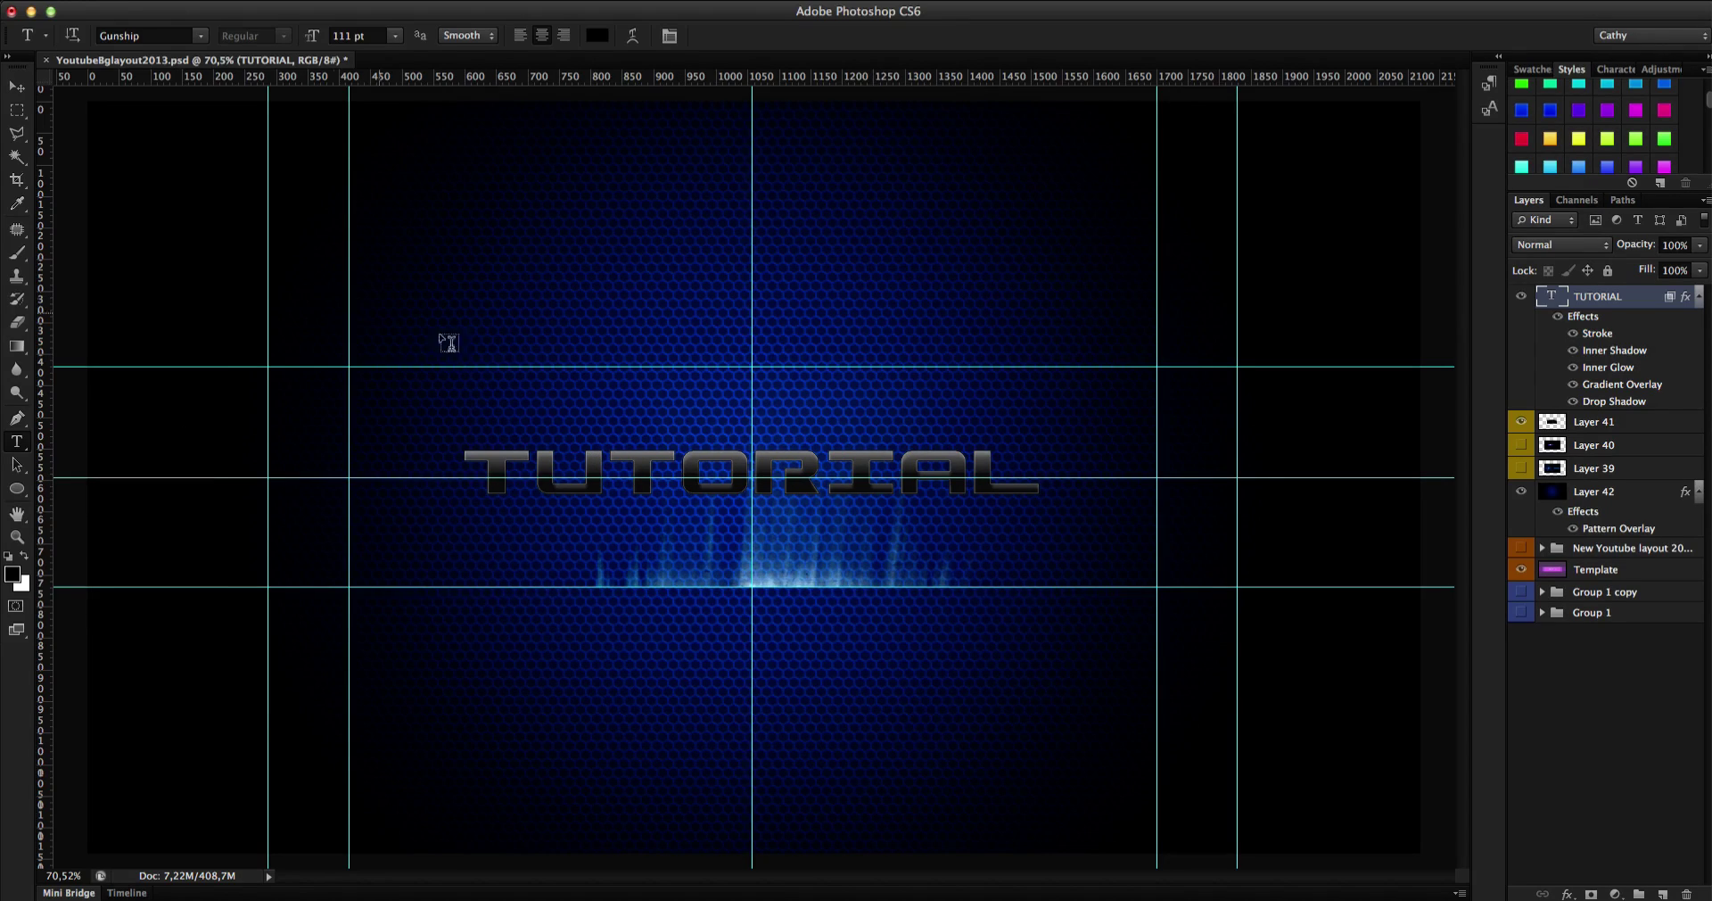
pyautogui.click(1560, 687)
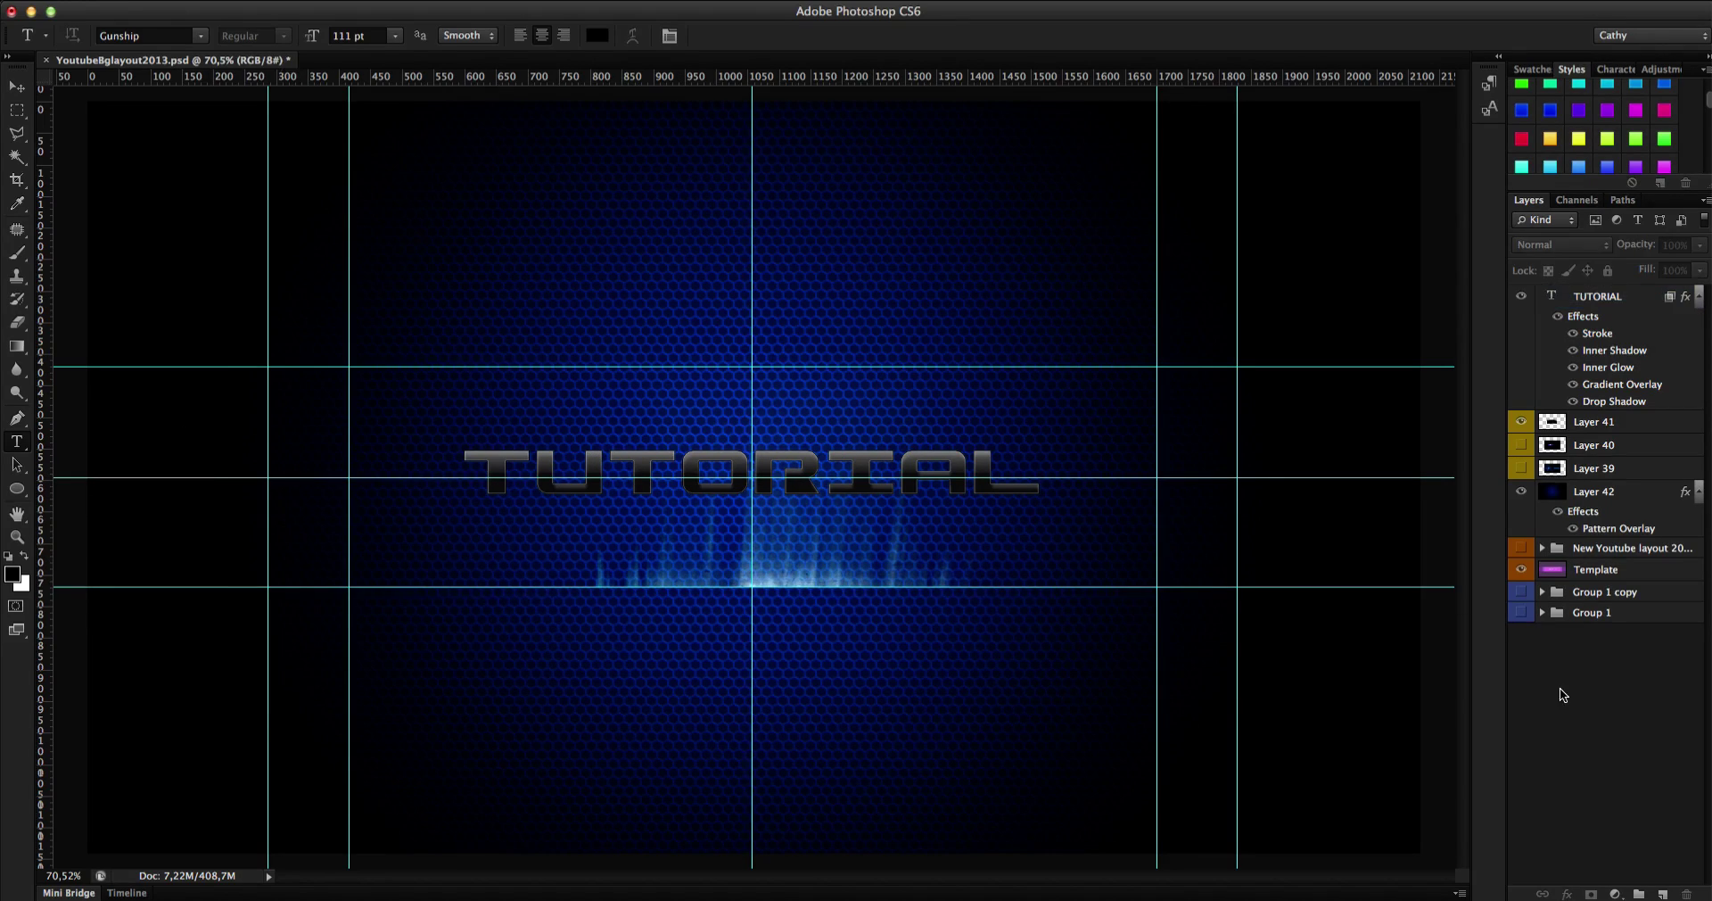
pyautogui.click(1698, 300)
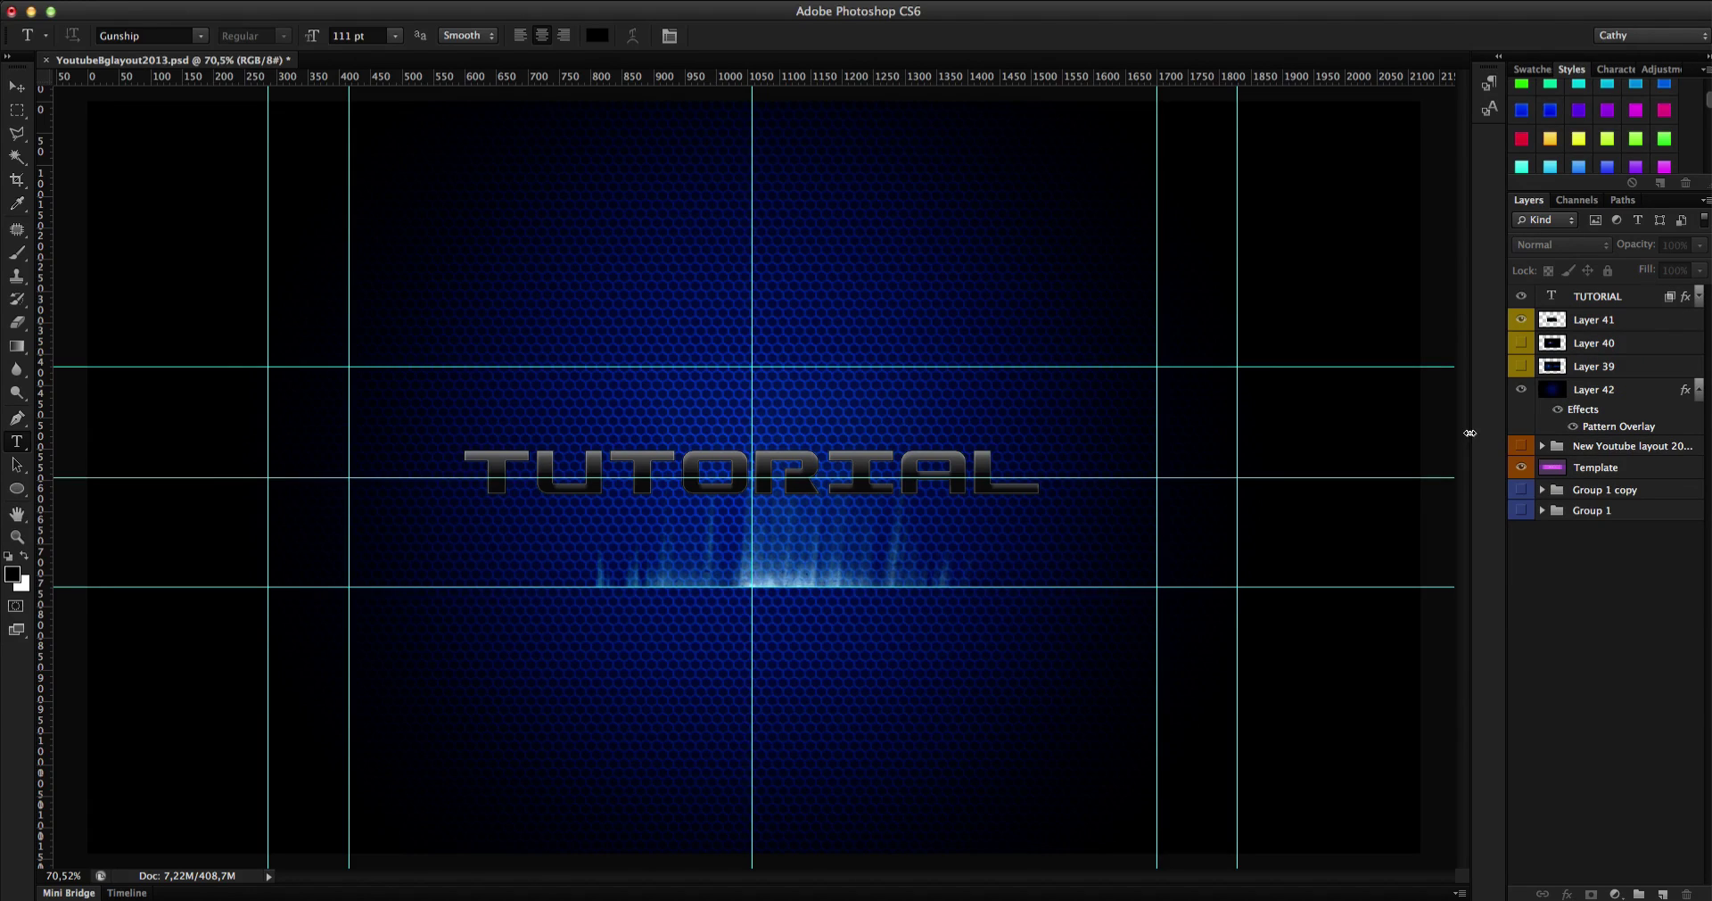
# - Draw a black 977 x 141 px rounded rectangle around TUTORIAL and stack it below Layer 39
pyautogui.moveTo(20, 499); pyautogui.dragTo(84, 501)
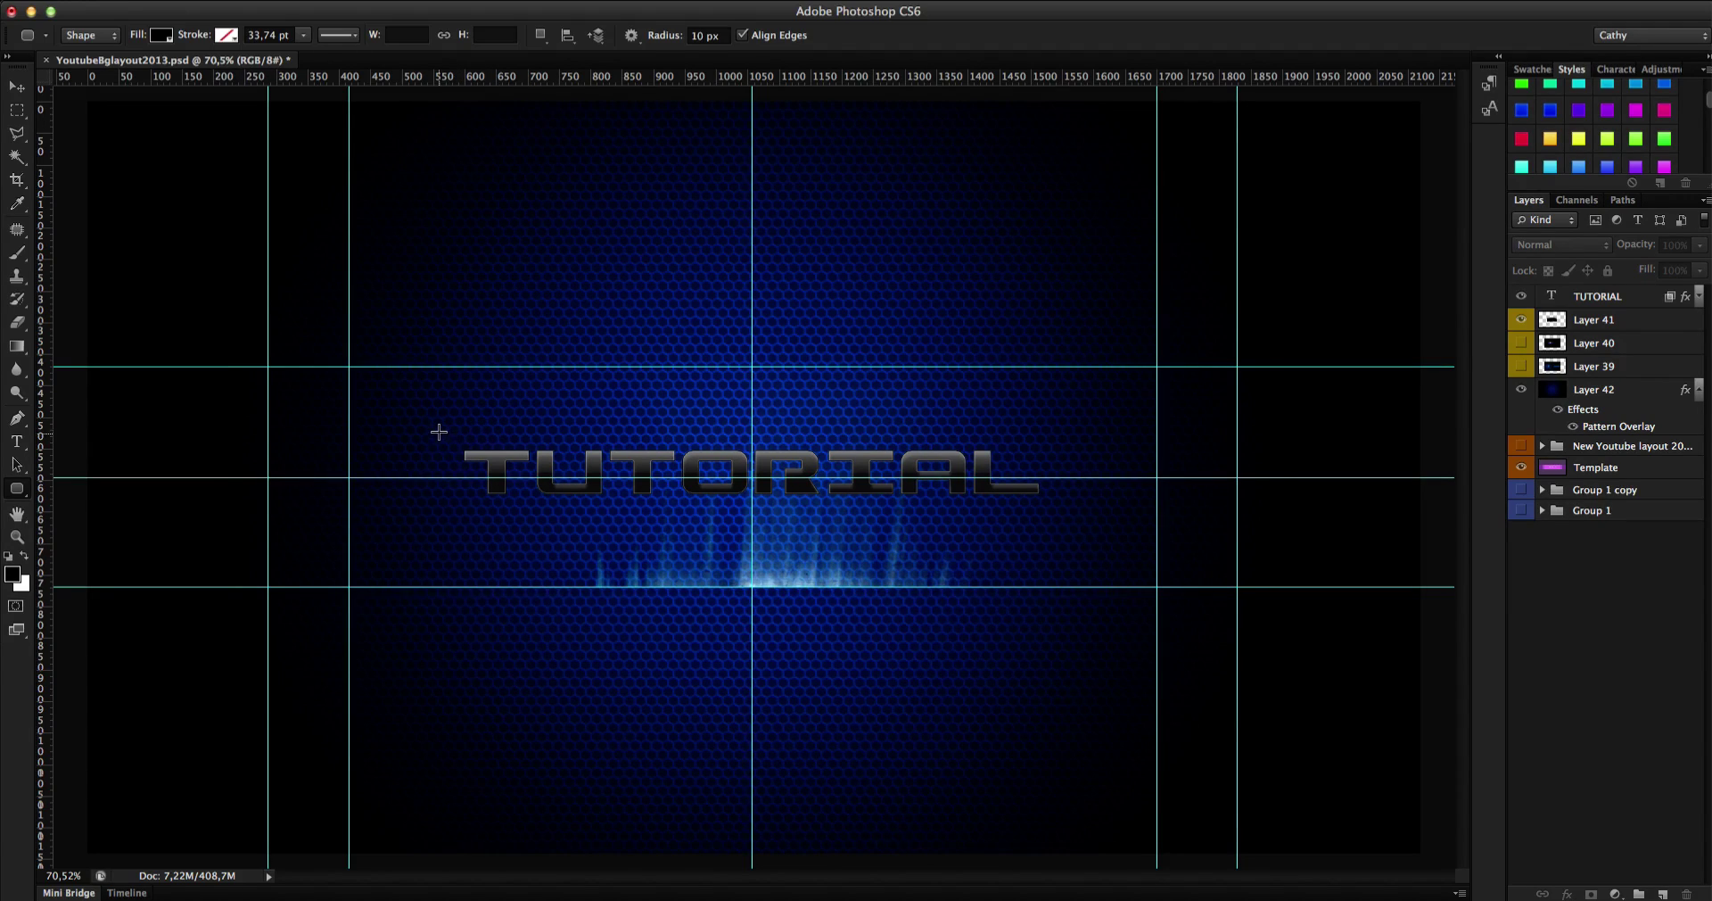
pyautogui.moveTo(439, 427); pyautogui.dragTo(1053, 515)
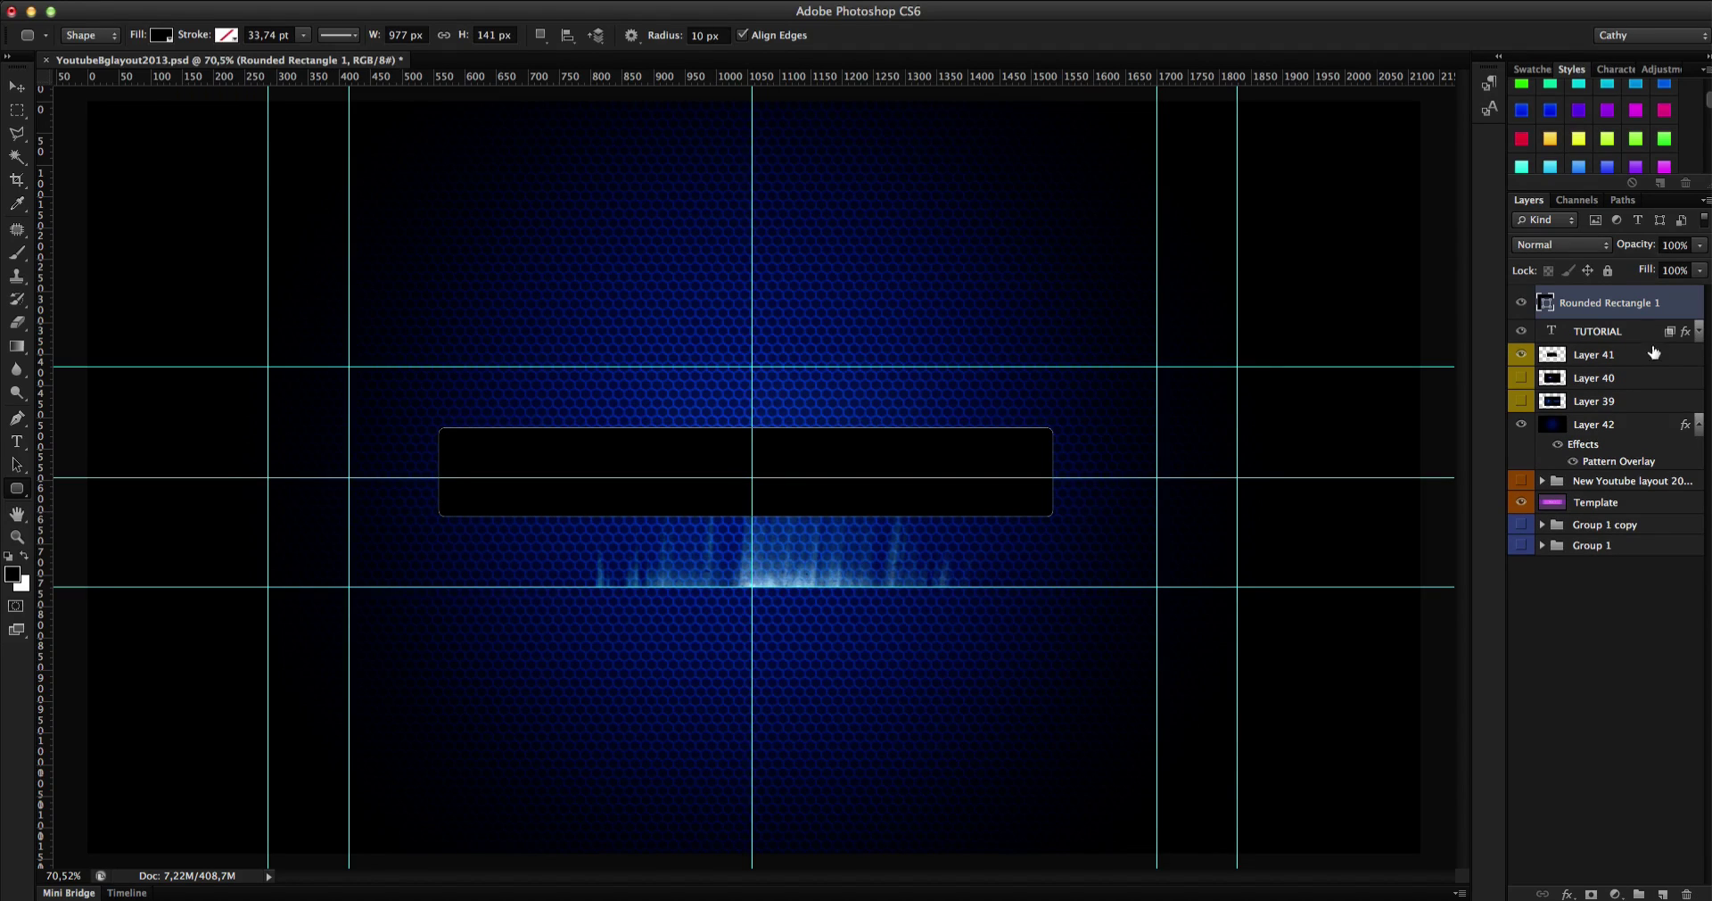
pyautogui.moveTo(1602, 312); pyautogui.dragTo(1639, 412)
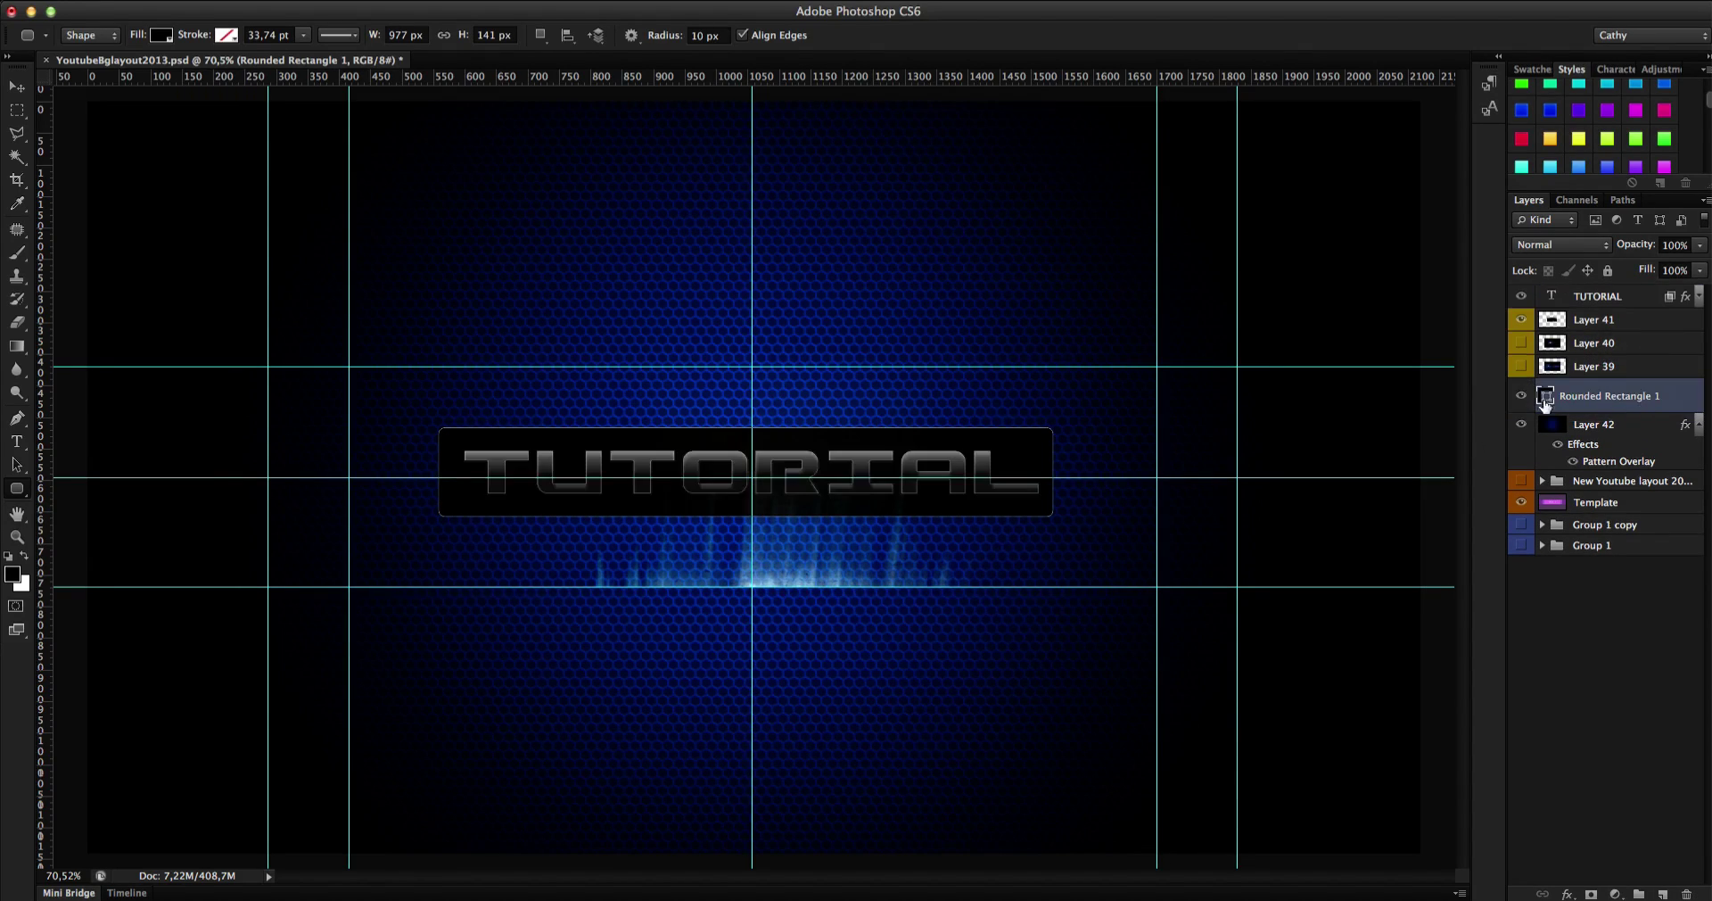
pyautogui.click(1605, 347)
pyautogui.click(1582, 321)
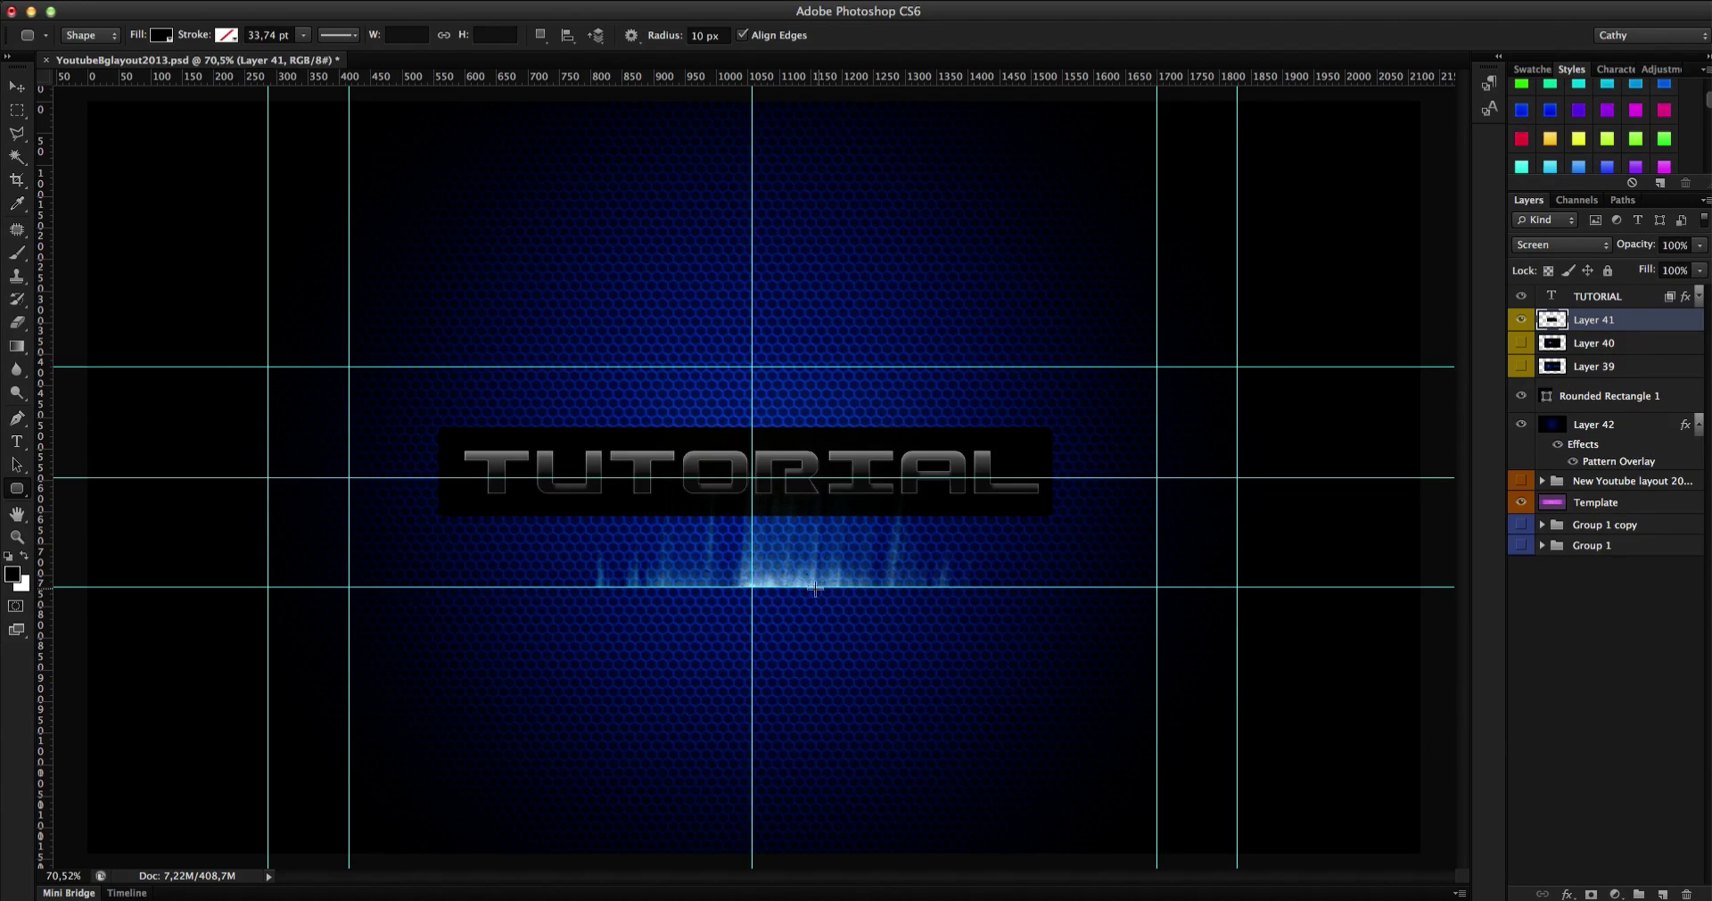
# - Raise the Layer 41 glow about 110 px onto the rounded rectangle's bottom edge
pyautogui.press('v')
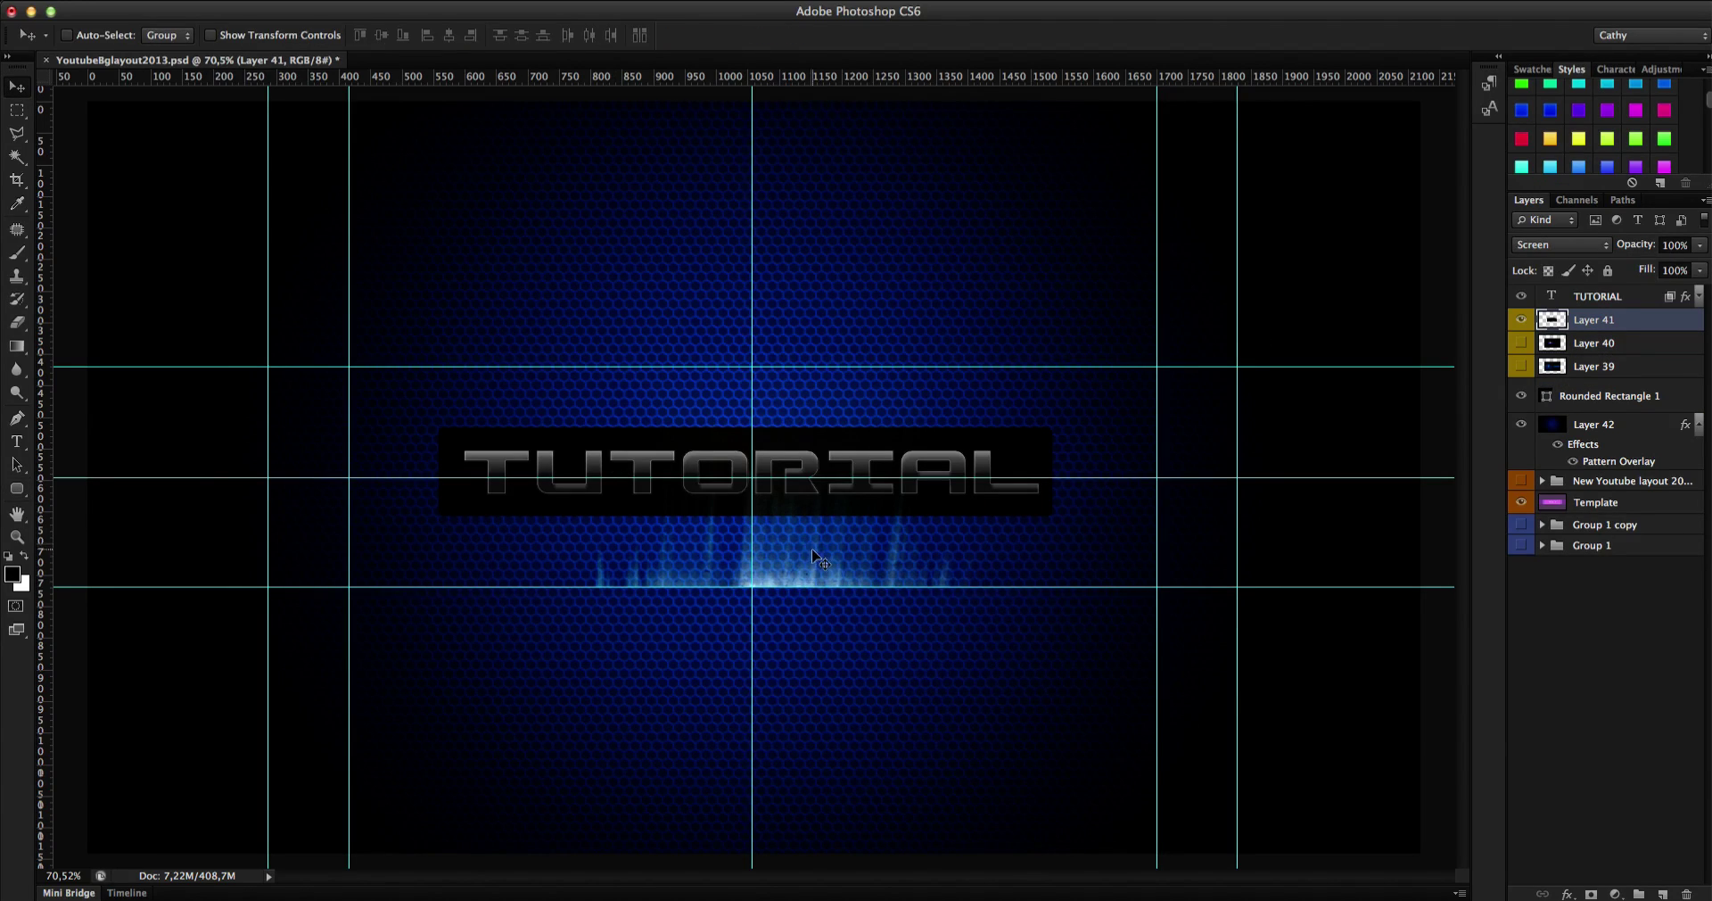
pyautogui.moveTo(815, 553); pyautogui.dragTo(820, 448)
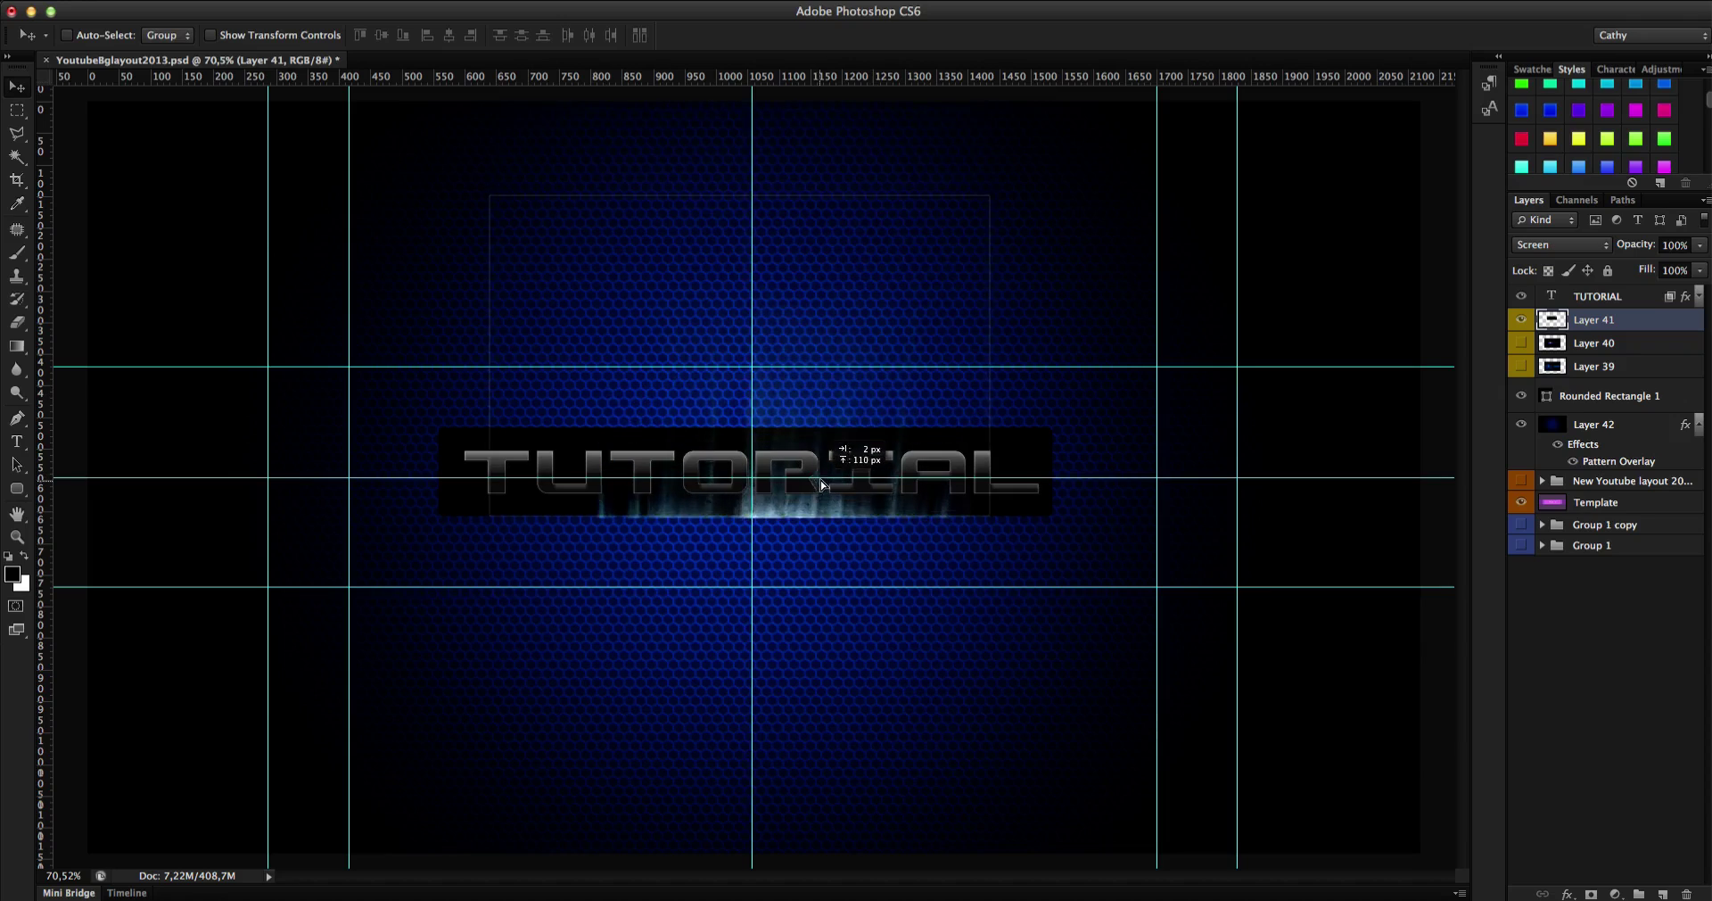
pyautogui.moveTo(822, 485); pyautogui.dragTo(816, 483)
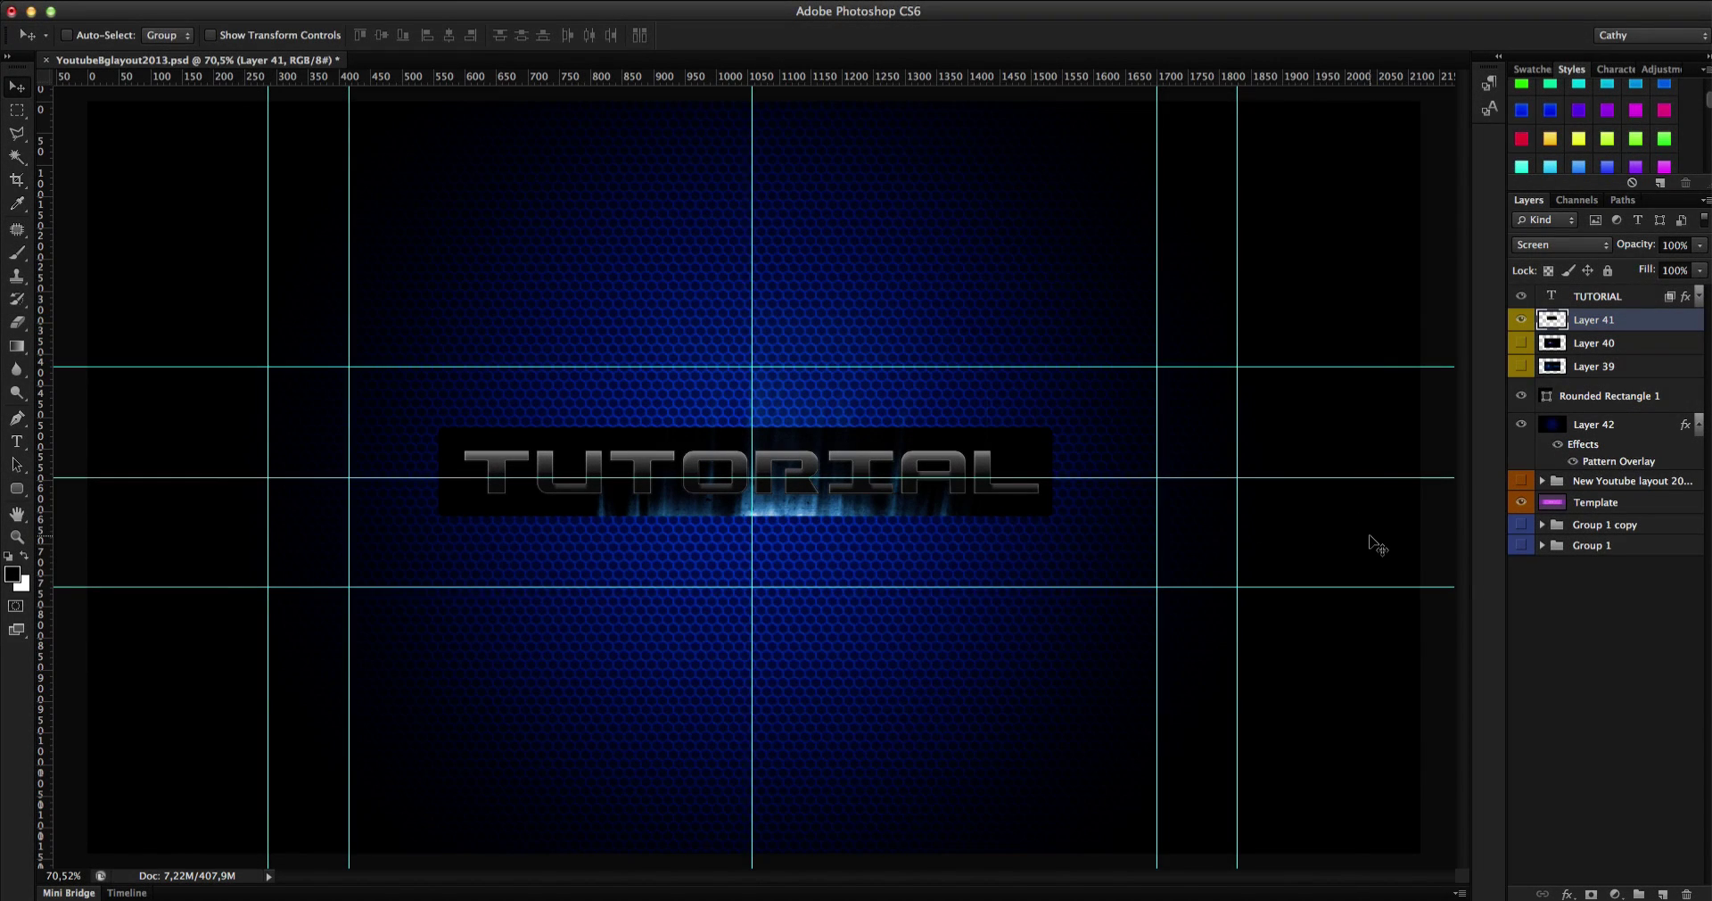
# - Show Layer 40, hide Layer 39, and set Layer 40's flare to Screen blend mode
pyautogui.click(1520, 346)
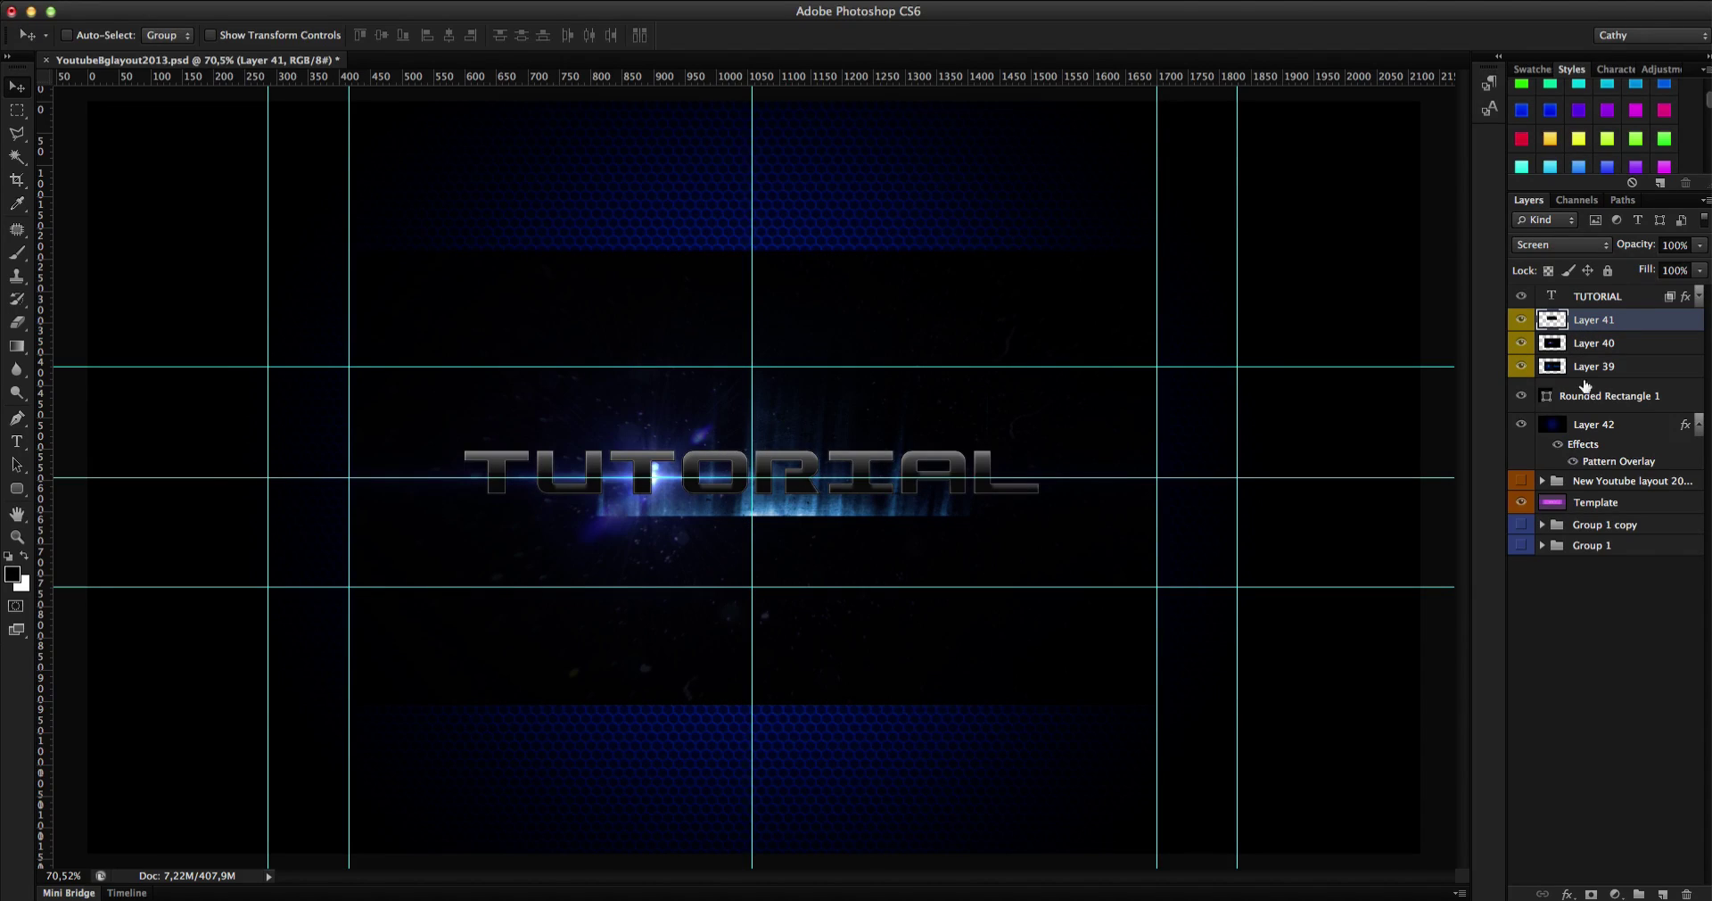
pyautogui.click(1521, 367)
pyautogui.click(1599, 350)
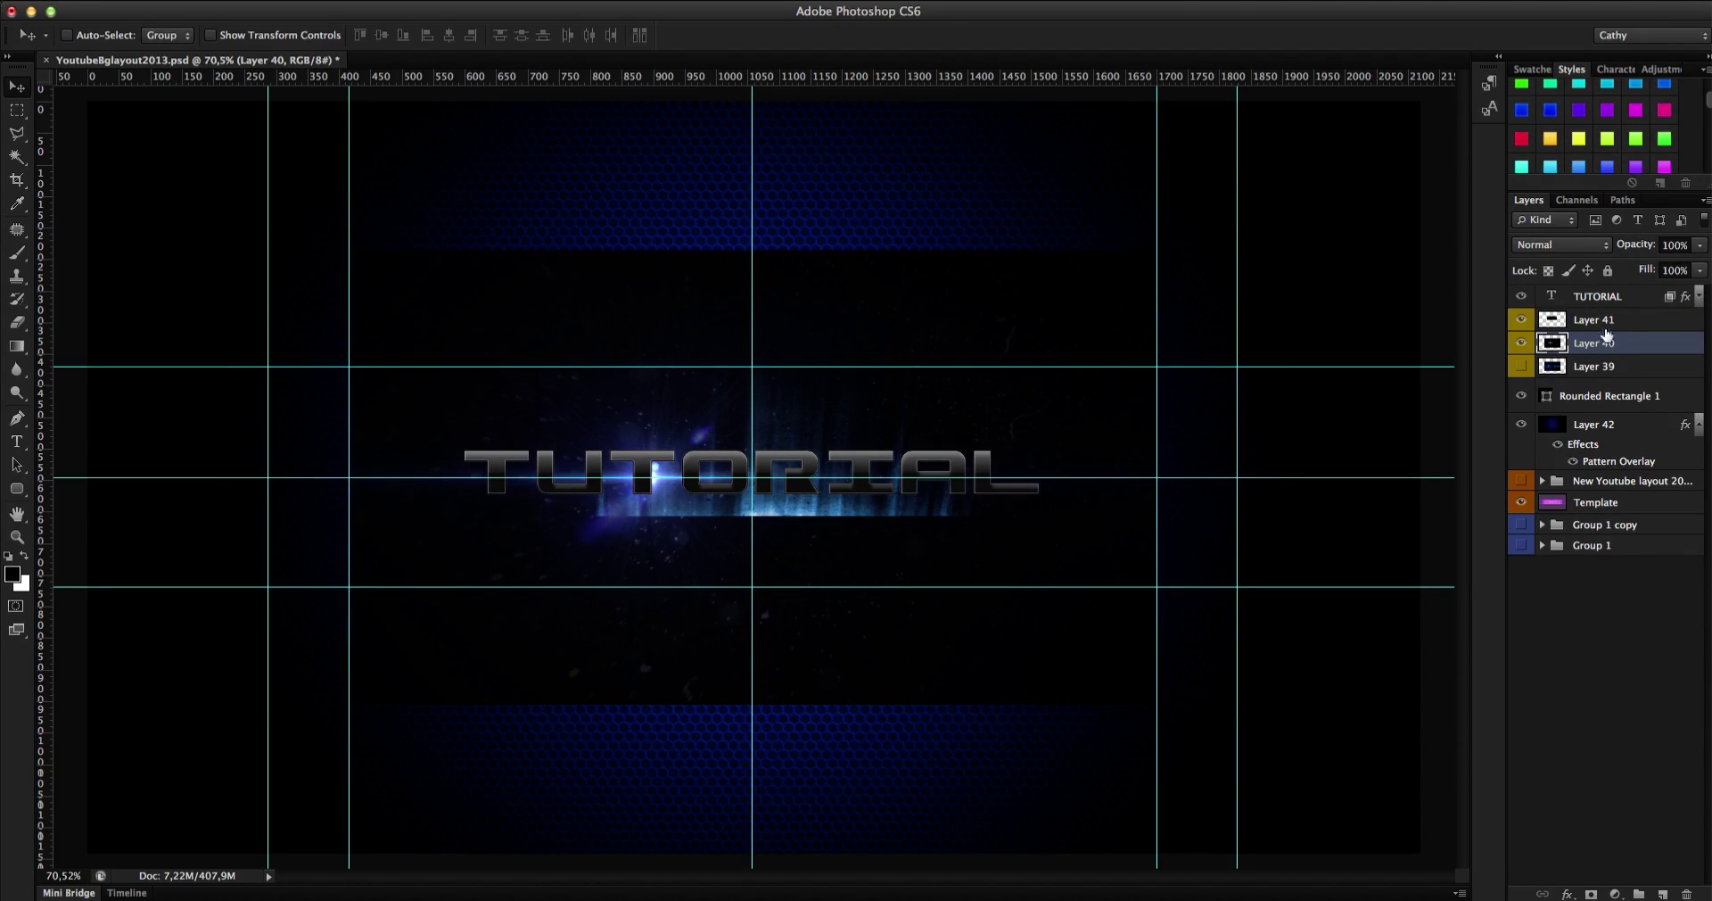
pyautogui.click(1573, 245)
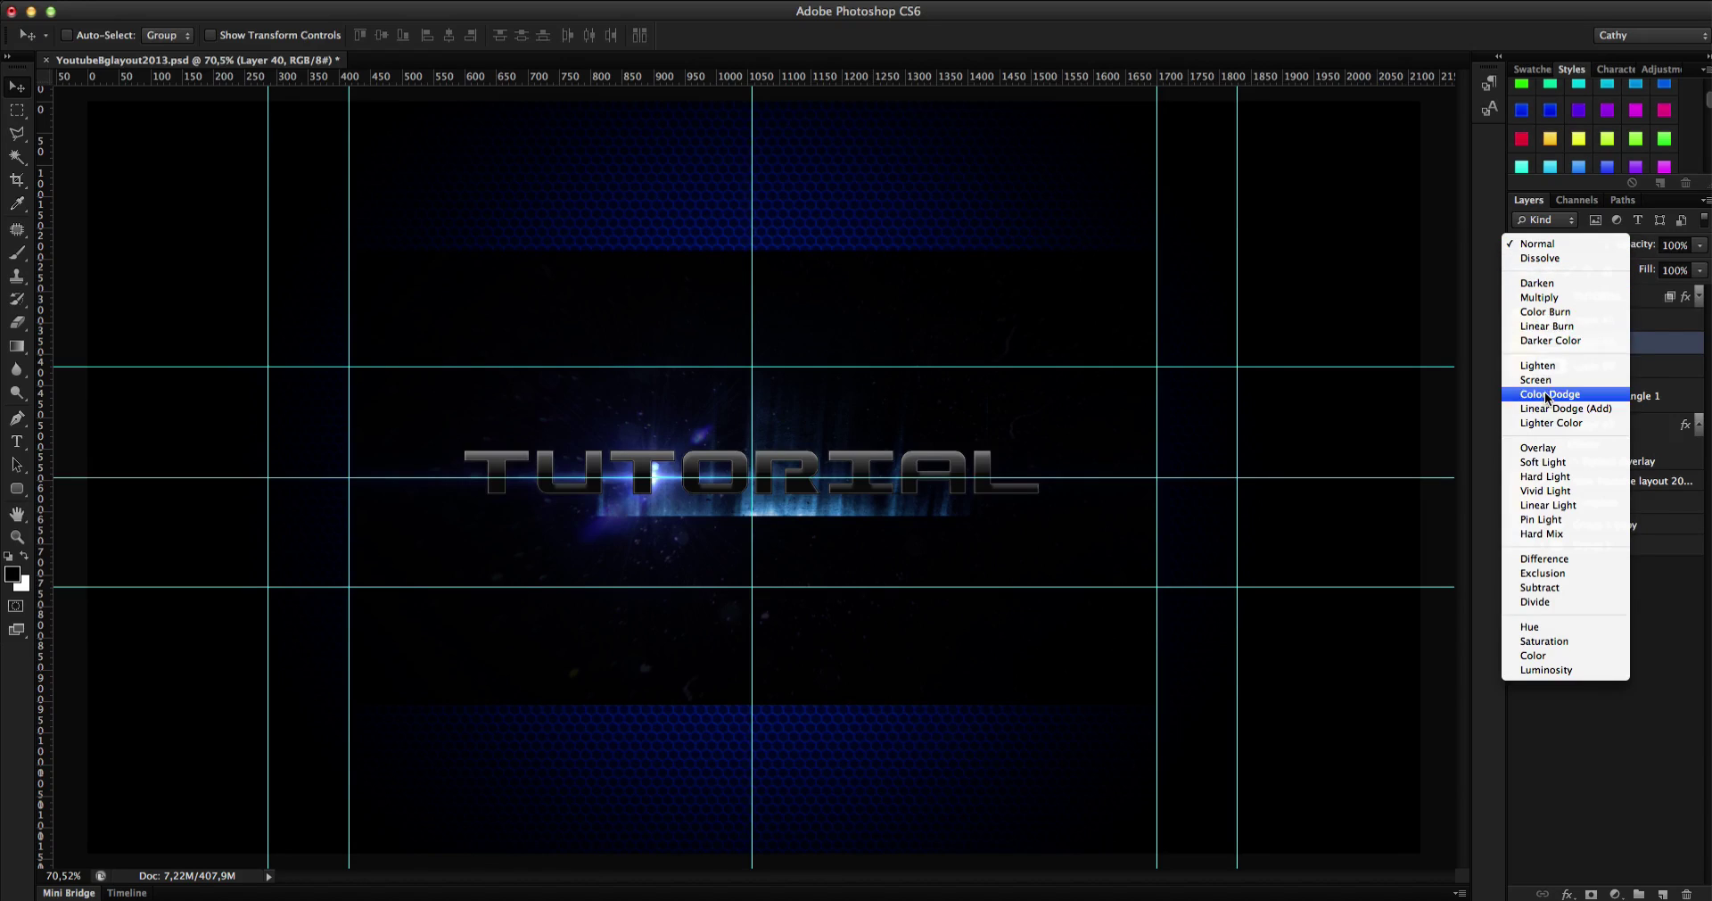
pyautogui.click(1613, 380)
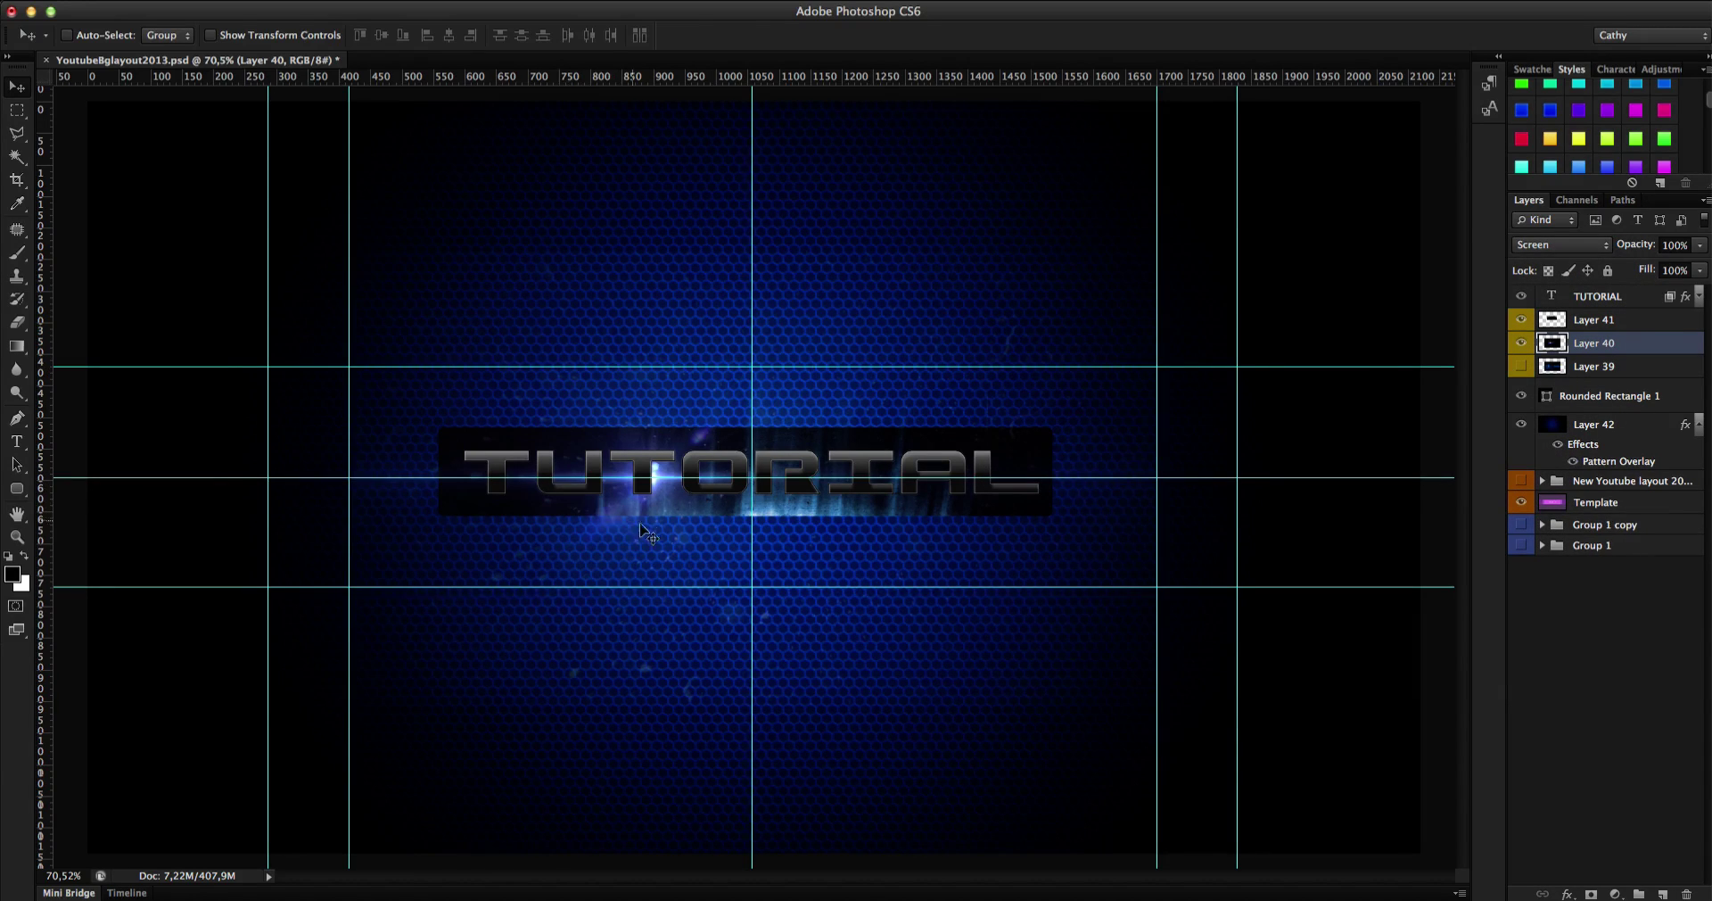
# - Place the flare at the rectangle's left end, below Rounded Rectangle 1, nudged into position
pyautogui.moveTo(663, 536); pyautogui.dragTo(506, 487)
pyautogui.moveTo(1584, 351); pyautogui.dragTo(1570, 412)
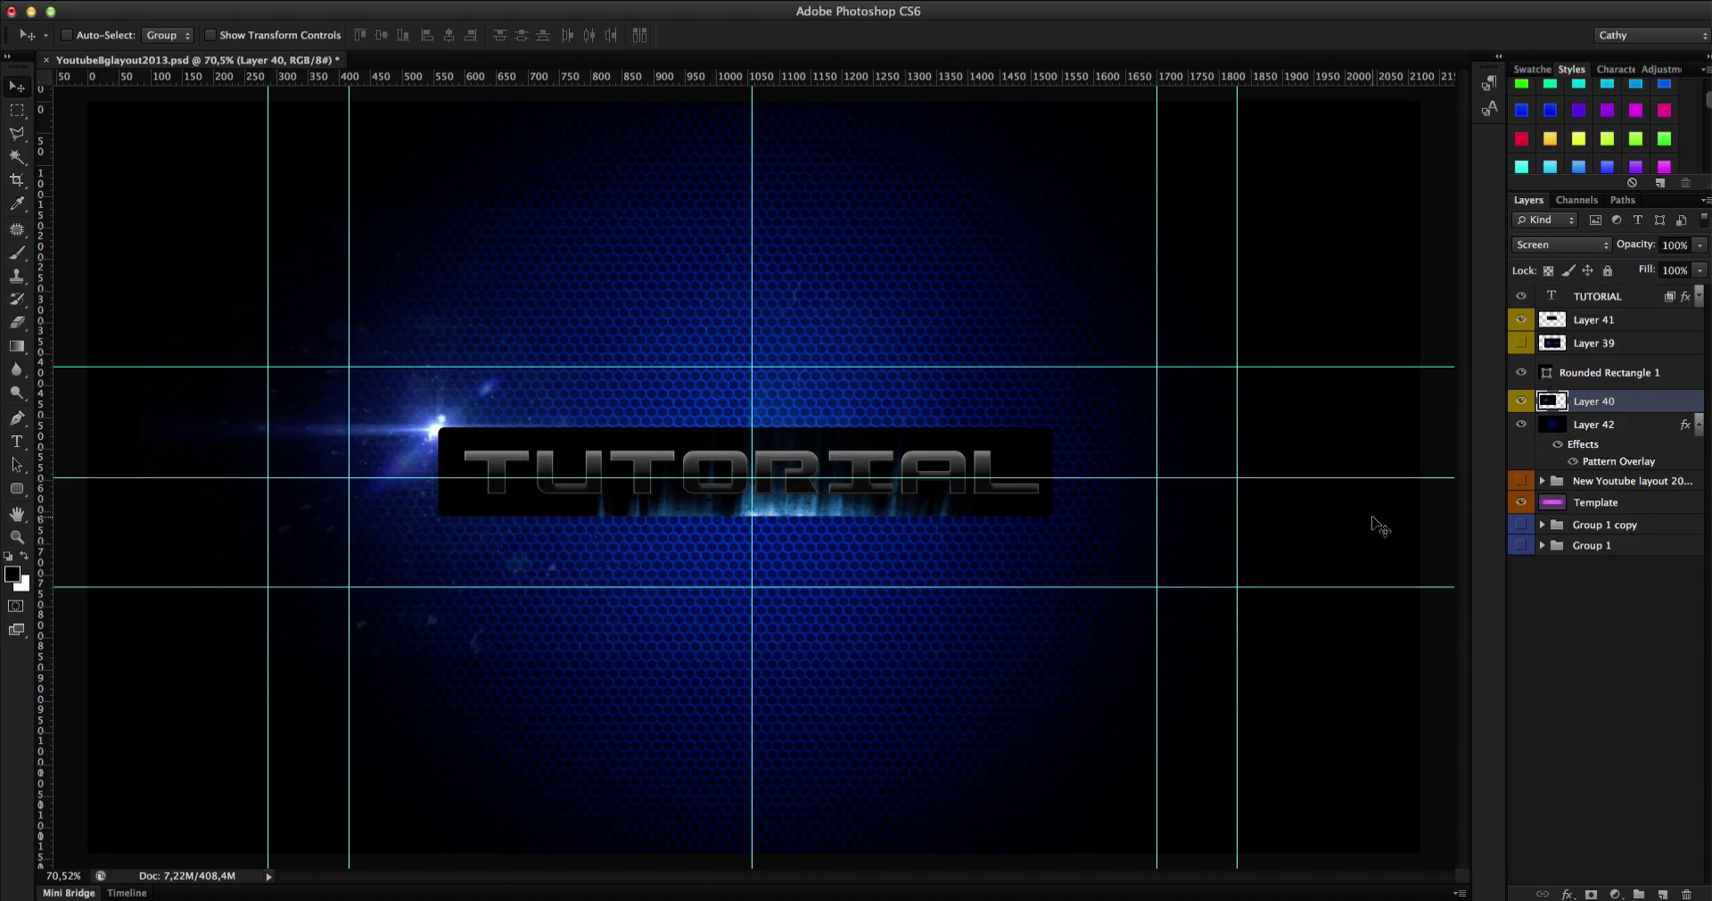
pyautogui.press('Up')
pyautogui.press('Right')
pyautogui.press('Up')
pyautogui.press('Right')
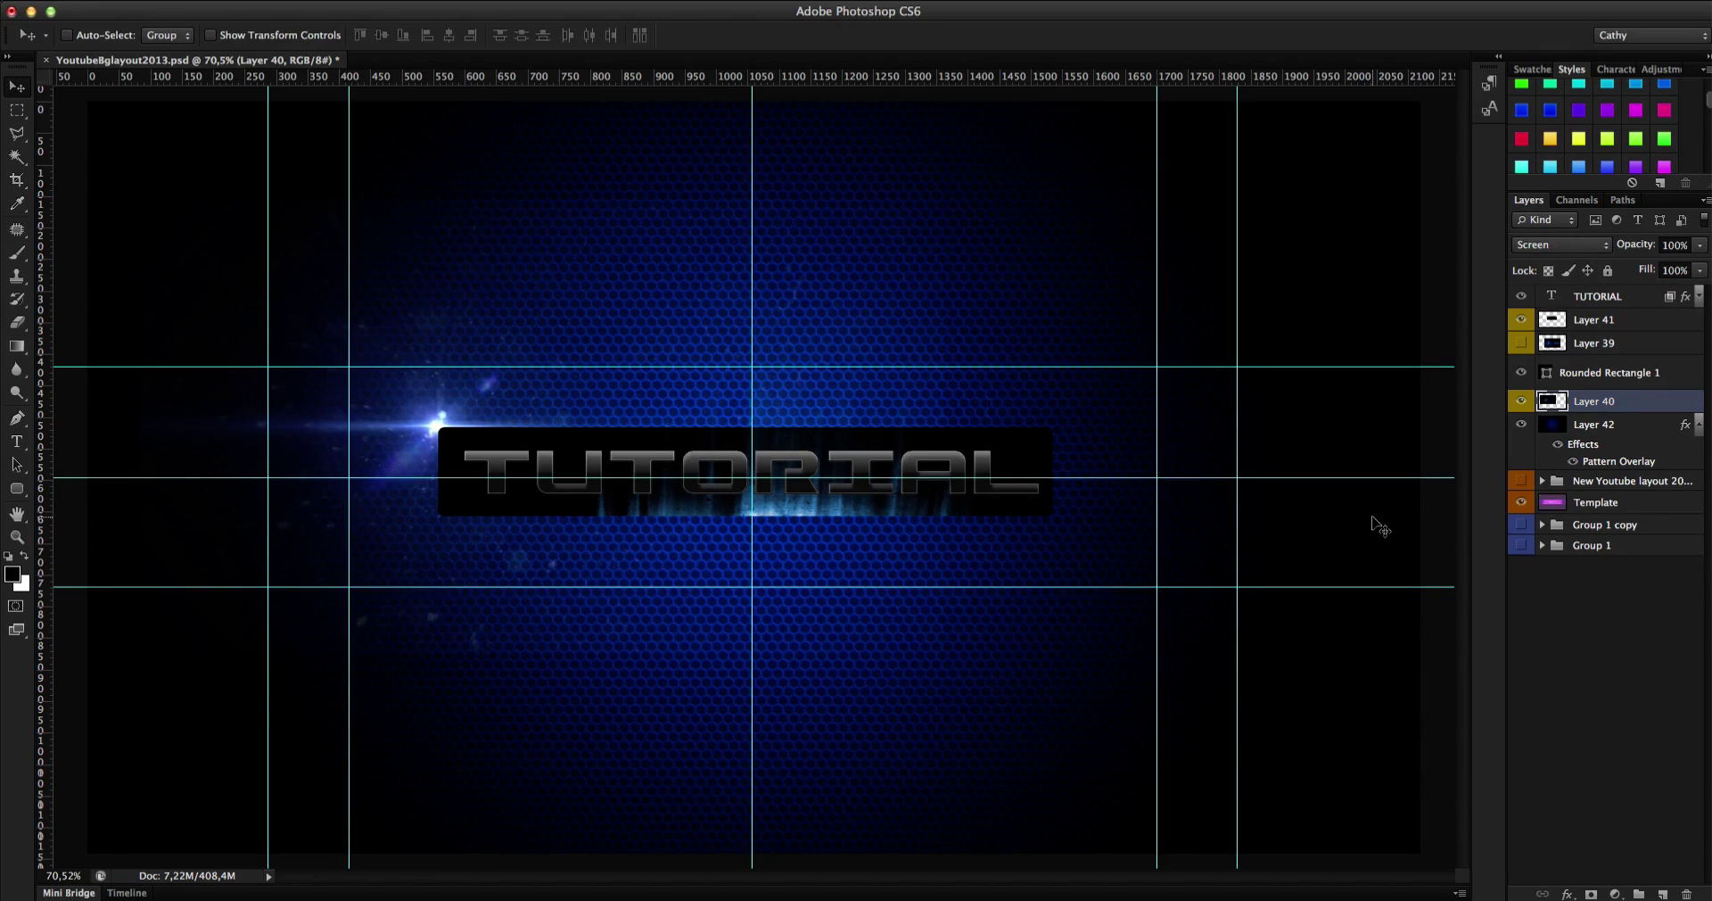
pyautogui.press('Up')
pyautogui.press('Right')
pyautogui.press('Right')
pyautogui.press('Up')
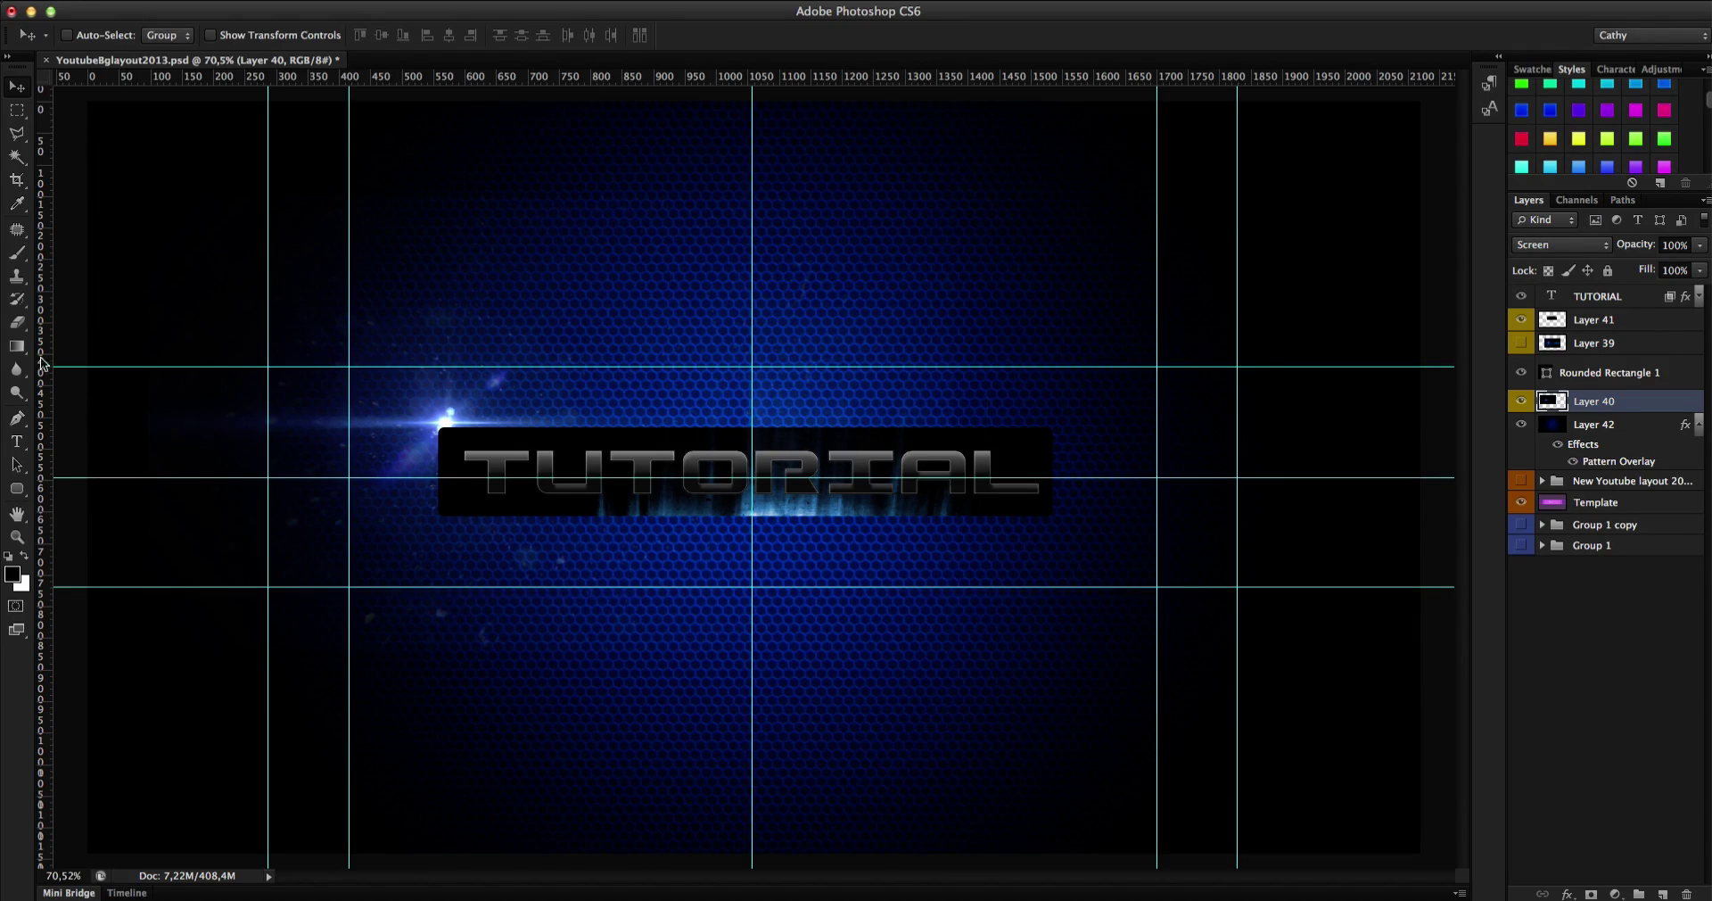
# - Erase stray flare texture along Layer 40's left edges and turn Layer 39's blue glow back on
pyautogui.click(18, 323)
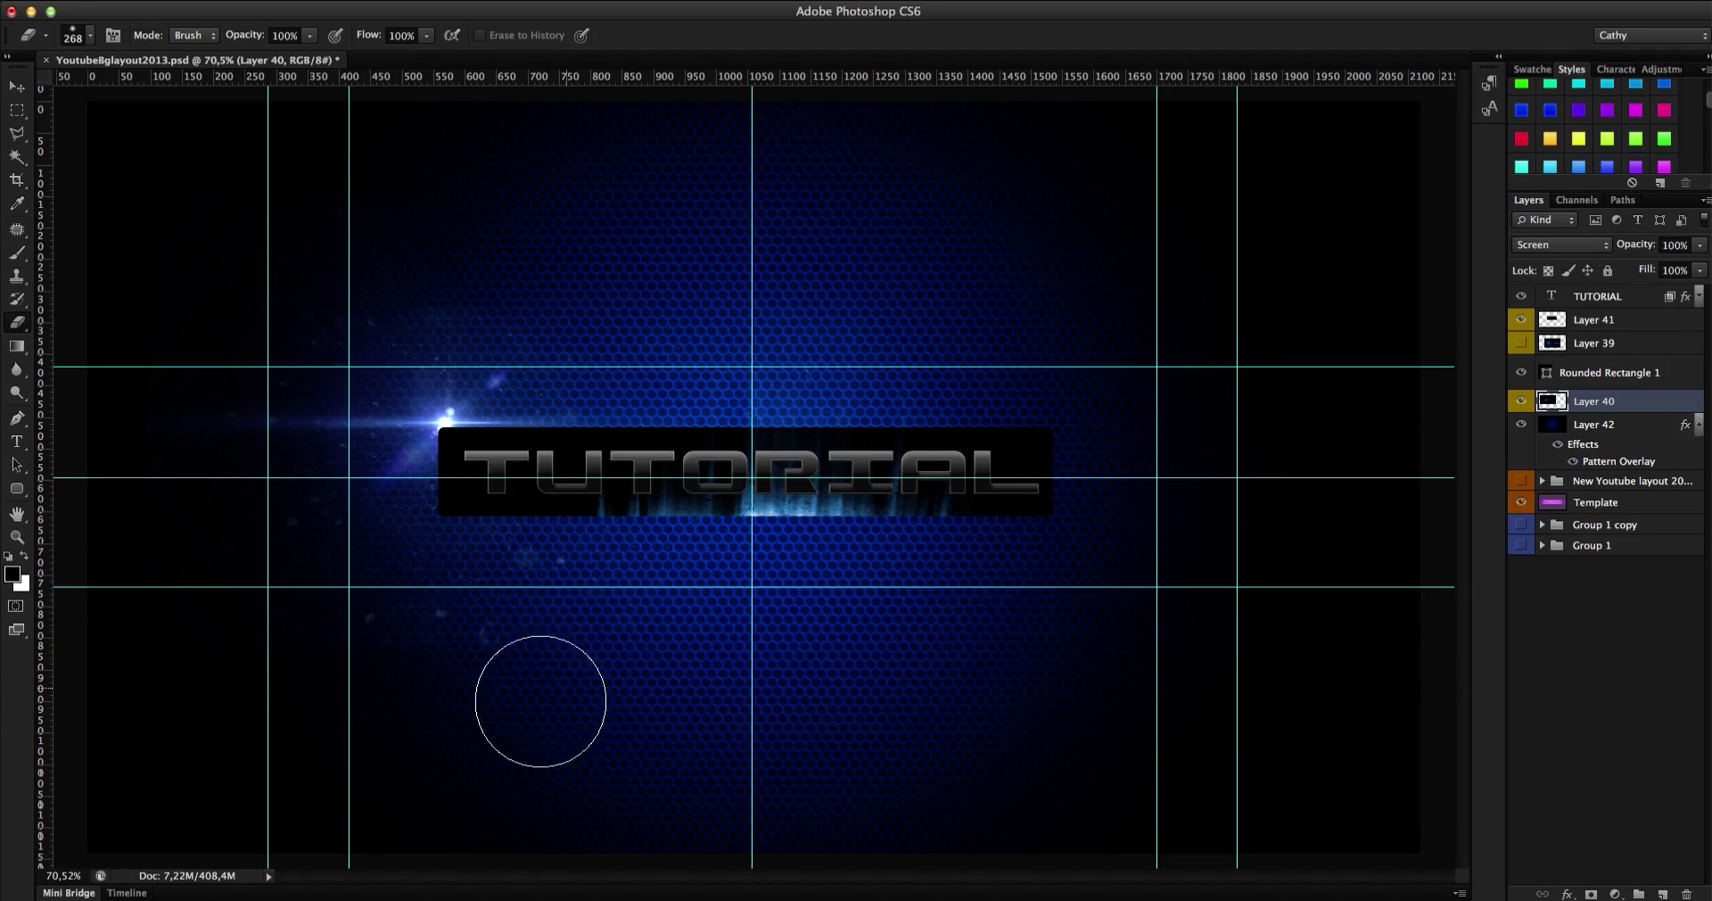
pyautogui.moveTo(278, 693)
pyautogui.mouseDown()
pyautogui.moveTo(172, 687)
pyautogui.moveTo(160, 642)
pyautogui.mouseUp()
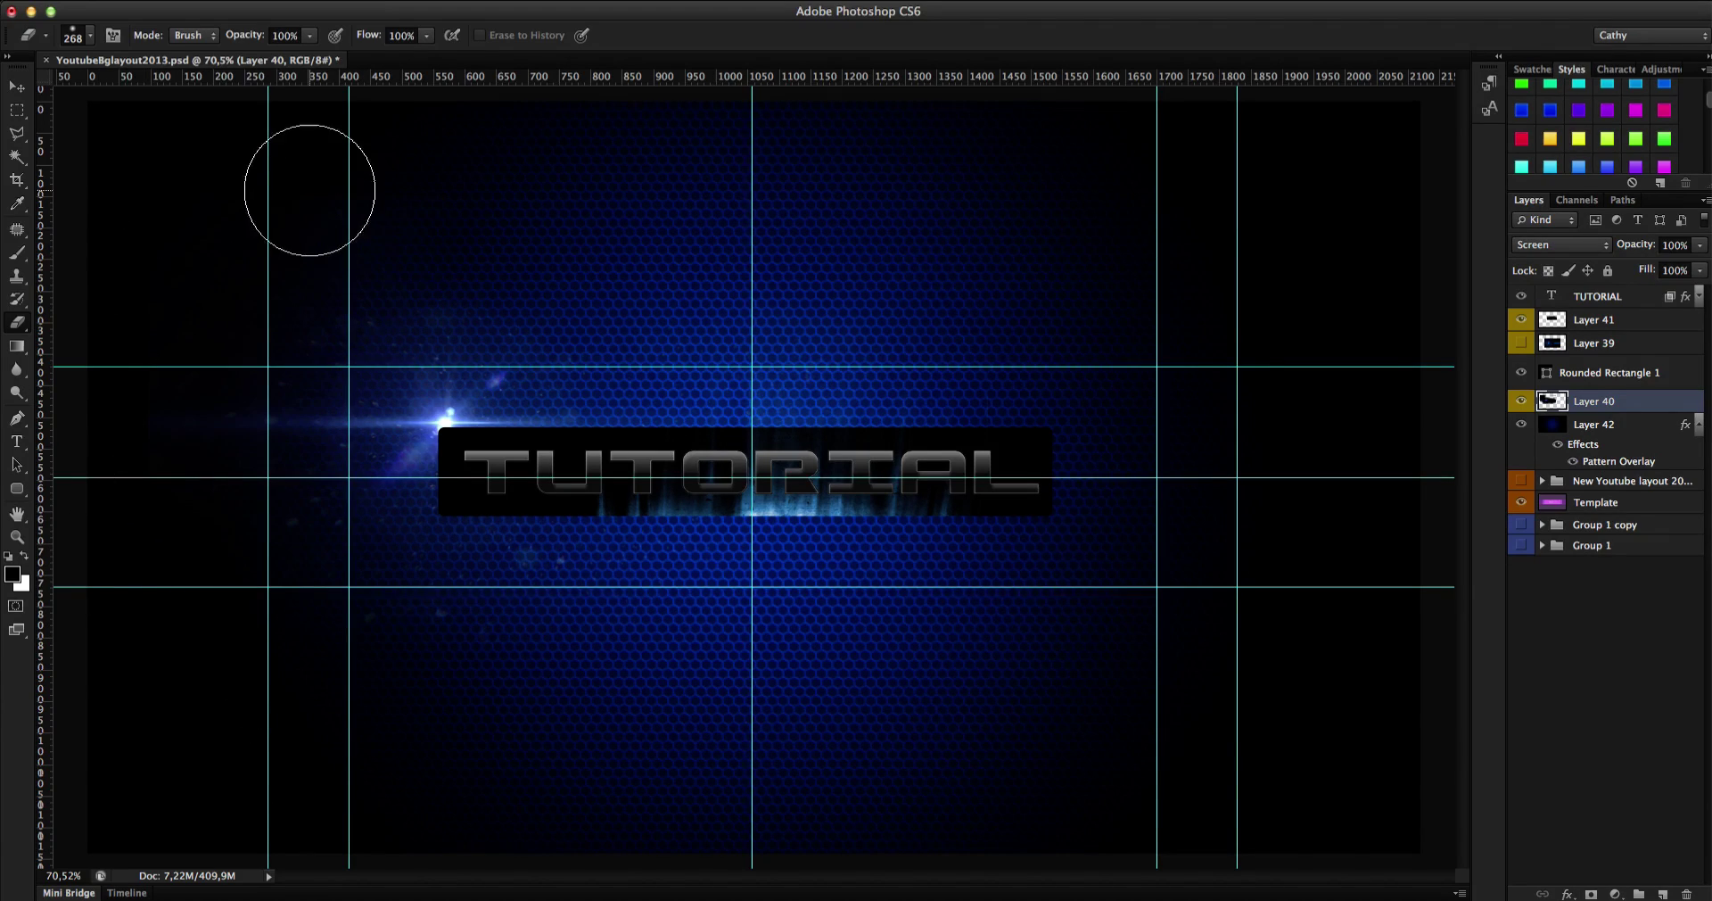
pyautogui.moveTo(110, 286)
pyautogui.mouseDown()
pyautogui.moveTo(107, 405)
pyautogui.moveTo(56, 443)
pyautogui.mouseUp()
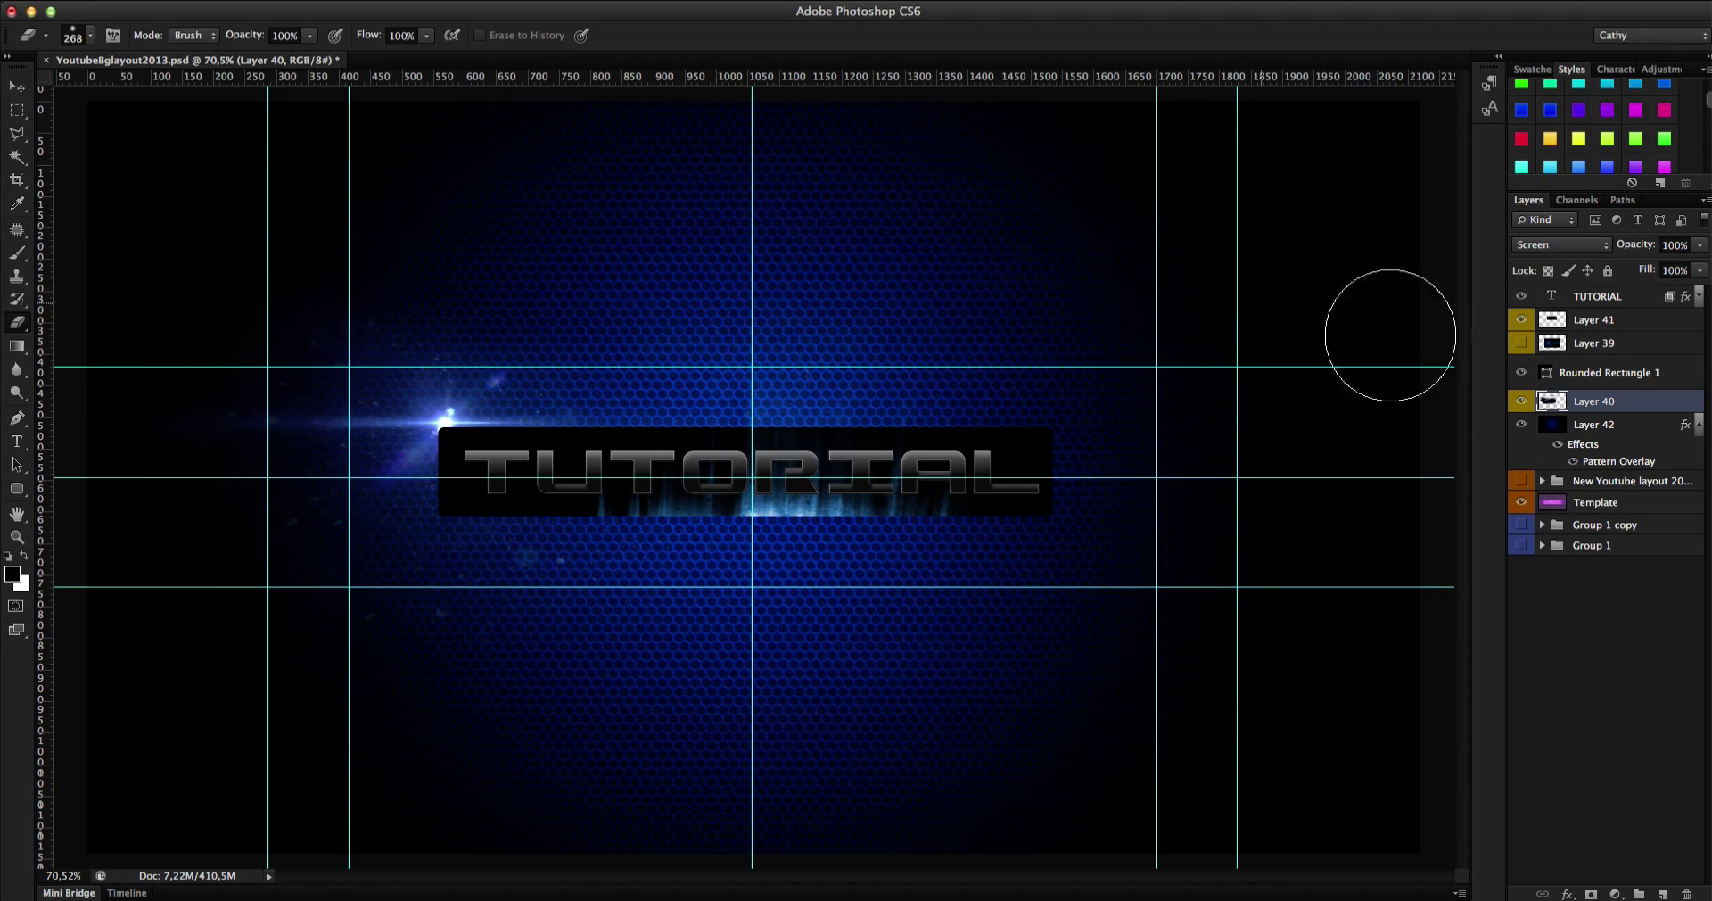
pyautogui.click(1521, 342)
pyautogui.click(1552, 347)
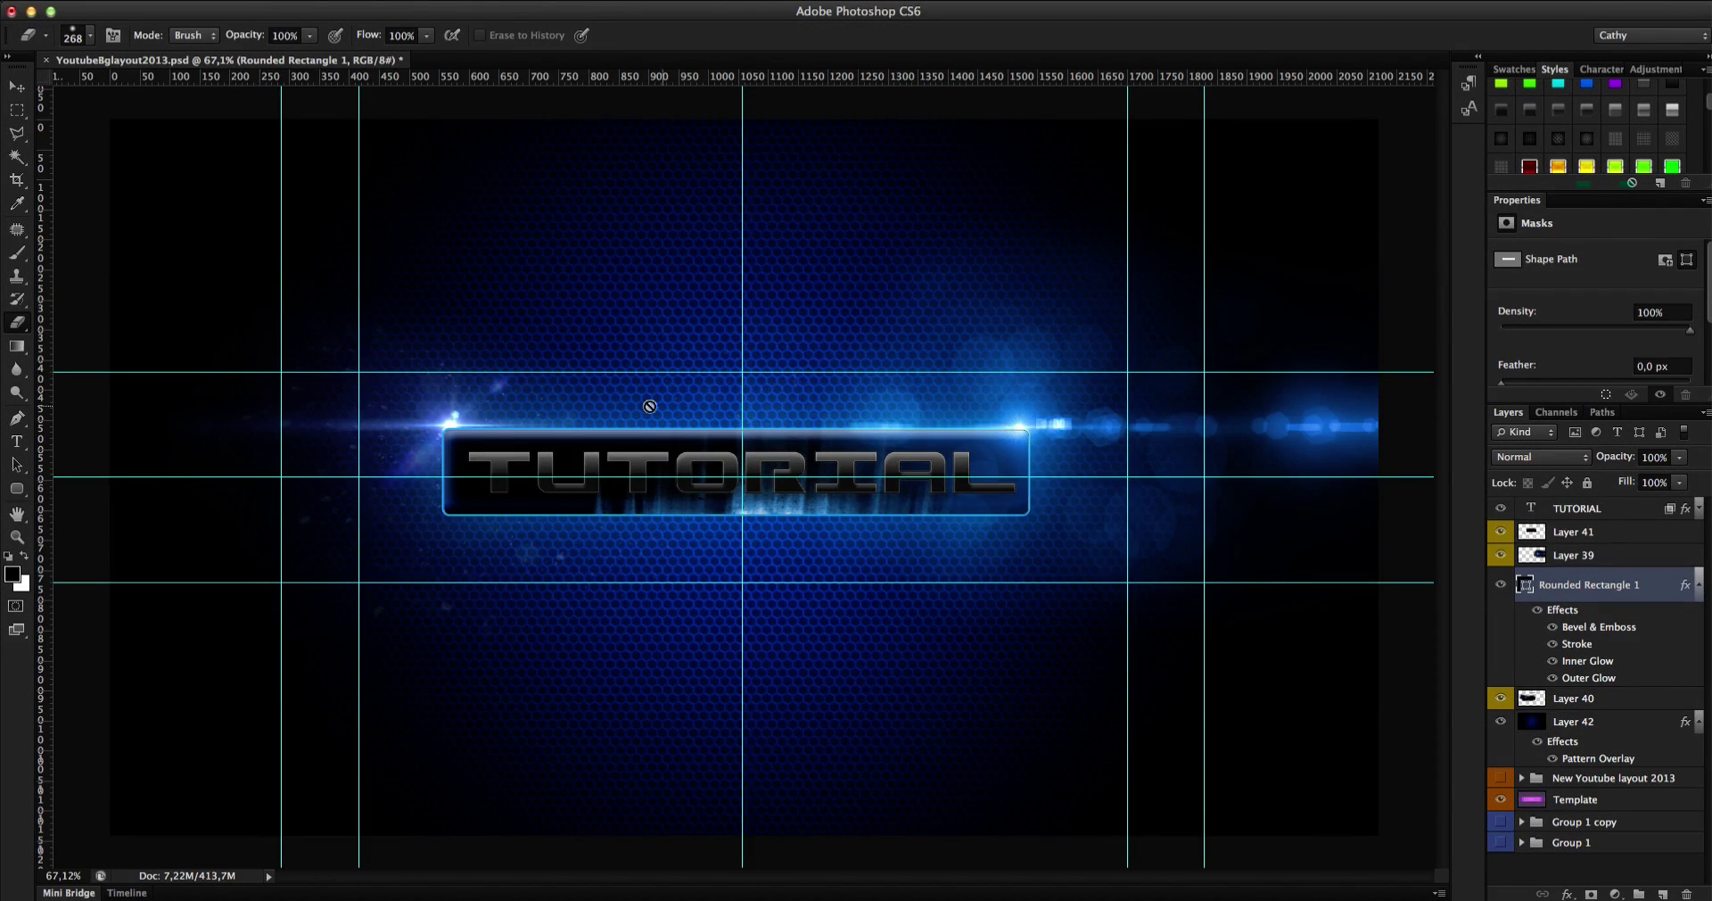
# - Draw two test rectangular marquee selections, deselect, then clear all guides with View > Clear Guides
pyautogui.click(17, 111)
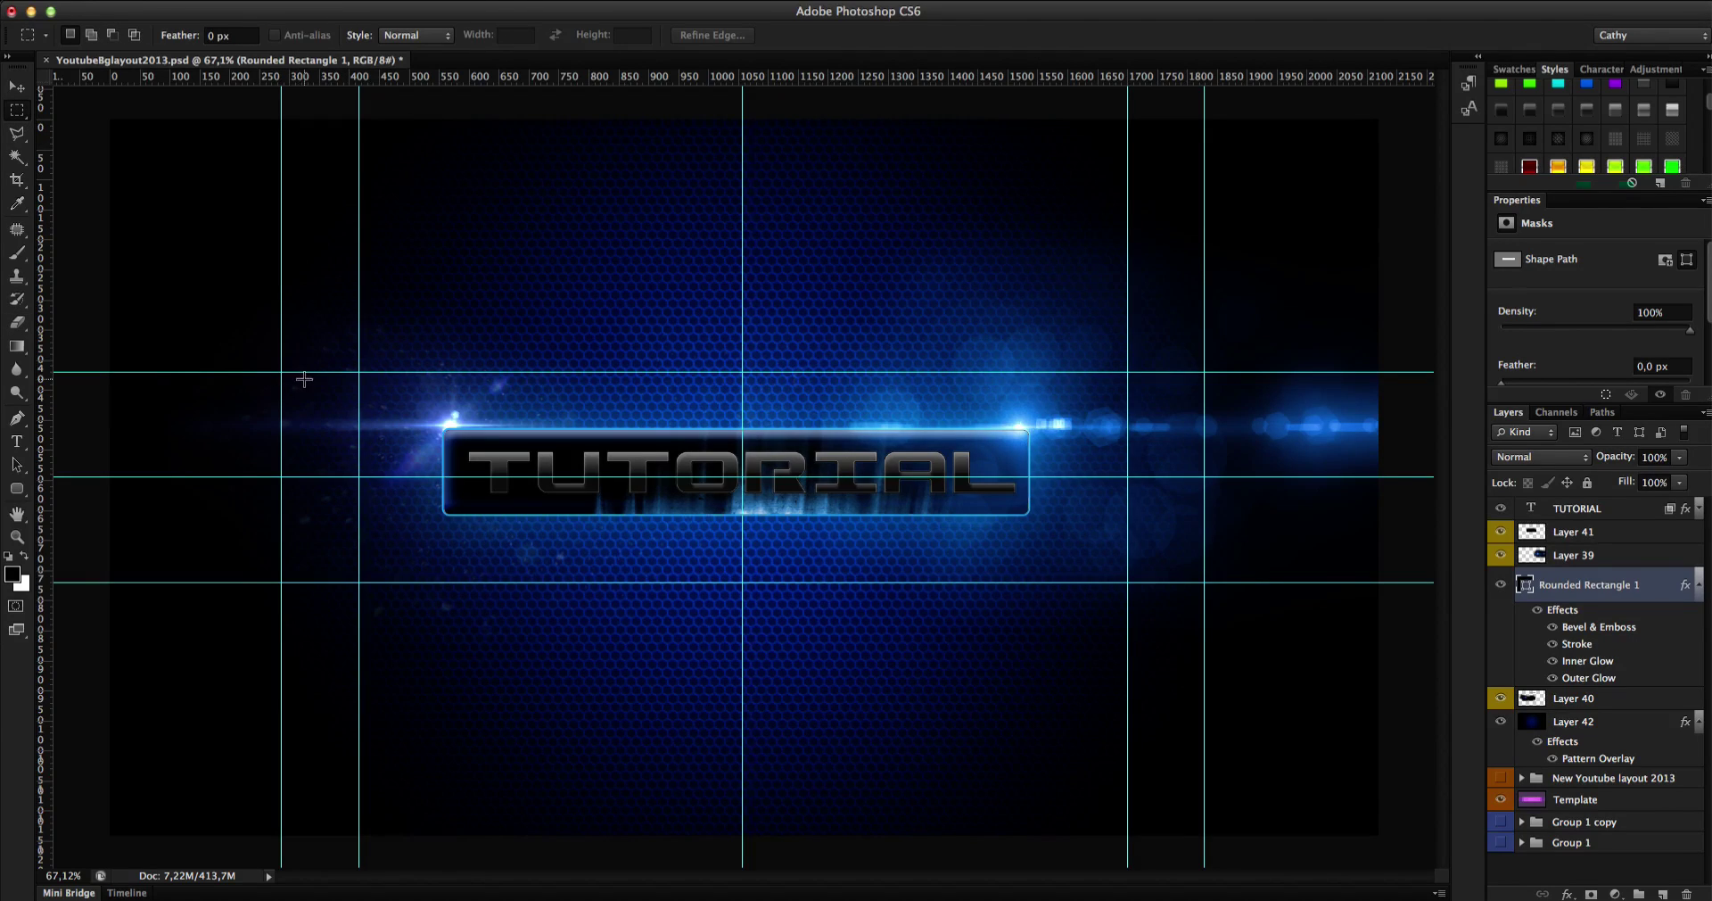
pyautogui.moveTo(295, 357); pyautogui.dragTo(415, 464)
pyautogui.moveTo(1125, 550); pyautogui.dragTo(860, 584)
pyautogui.click(1039, 667)
pyautogui.click(469, 0)
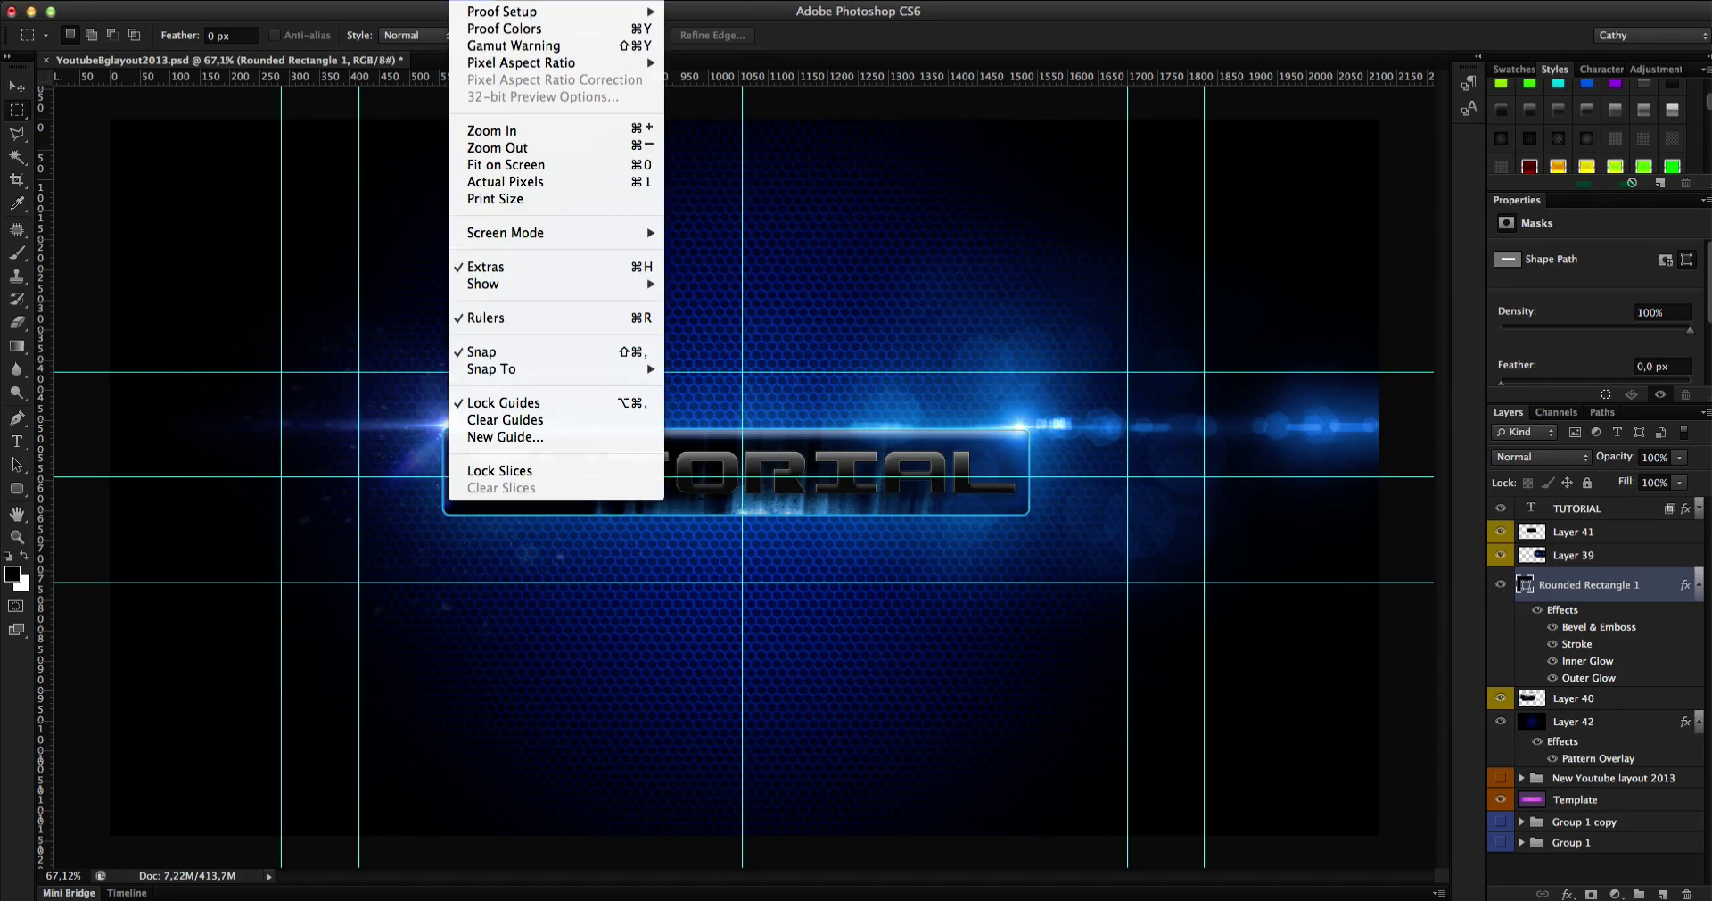
pyautogui.click(533, 420)
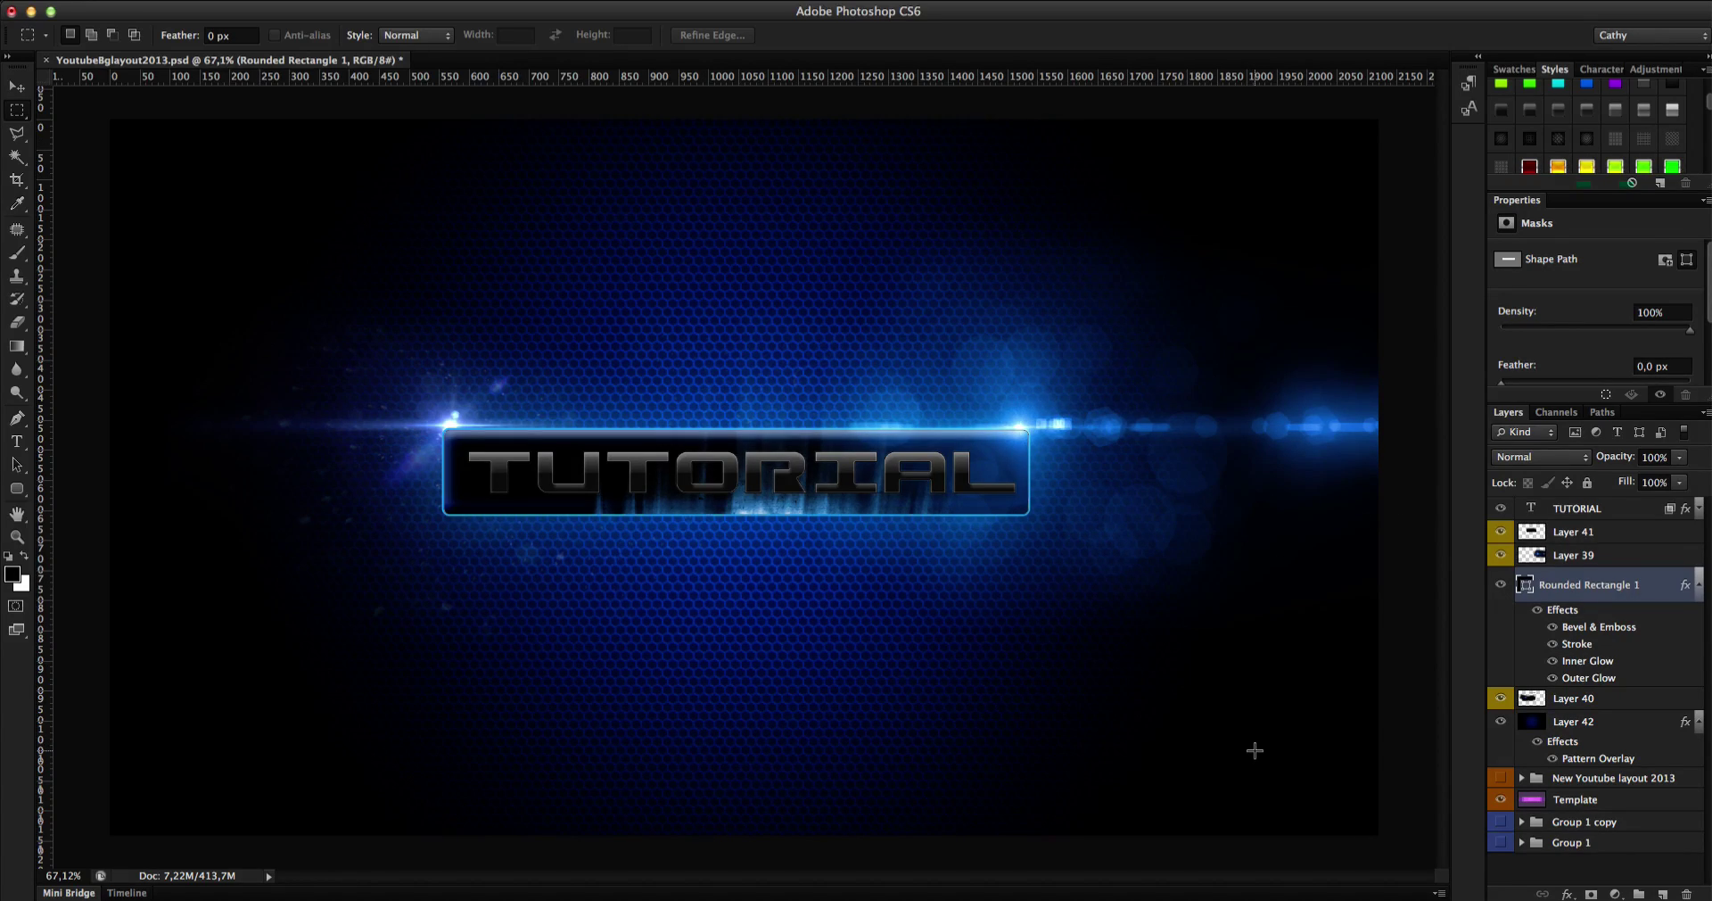
pyautogui.scroll(-1, 1255, 750)
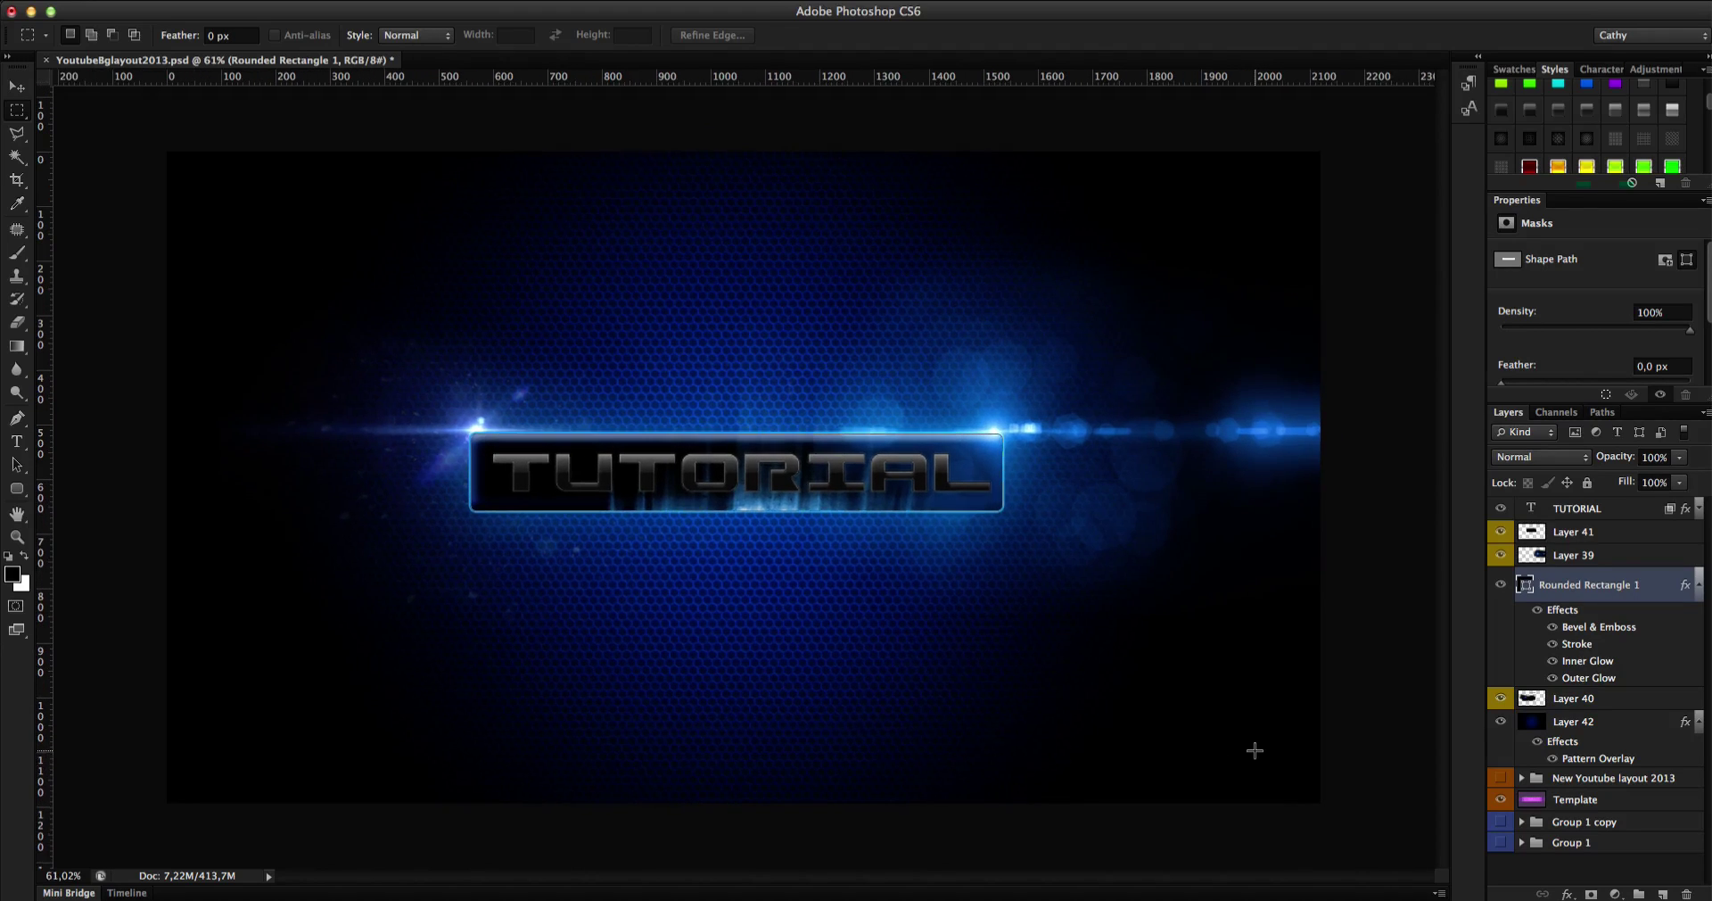